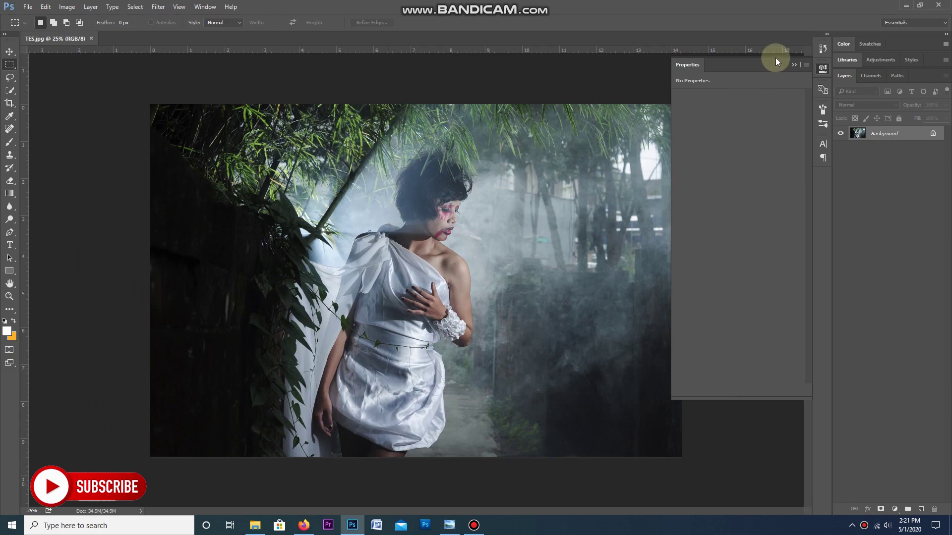
# Step: Add a Channel Mixer adjustment layer above the Background photo
pyautogui.click(794, 65)
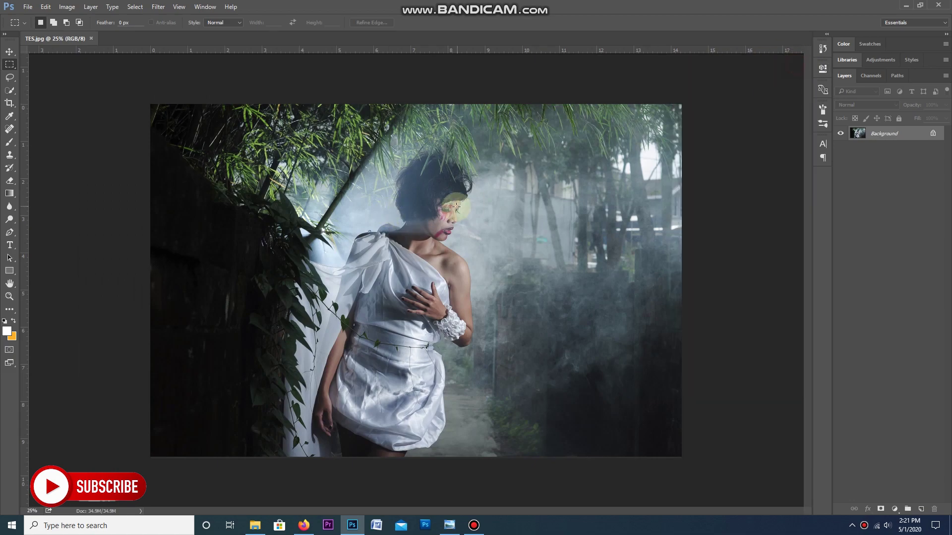
pyautogui.scroll(1, 436, 207)
pyautogui.click(10, 51)
pyautogui.scroll(5, 456, 221)
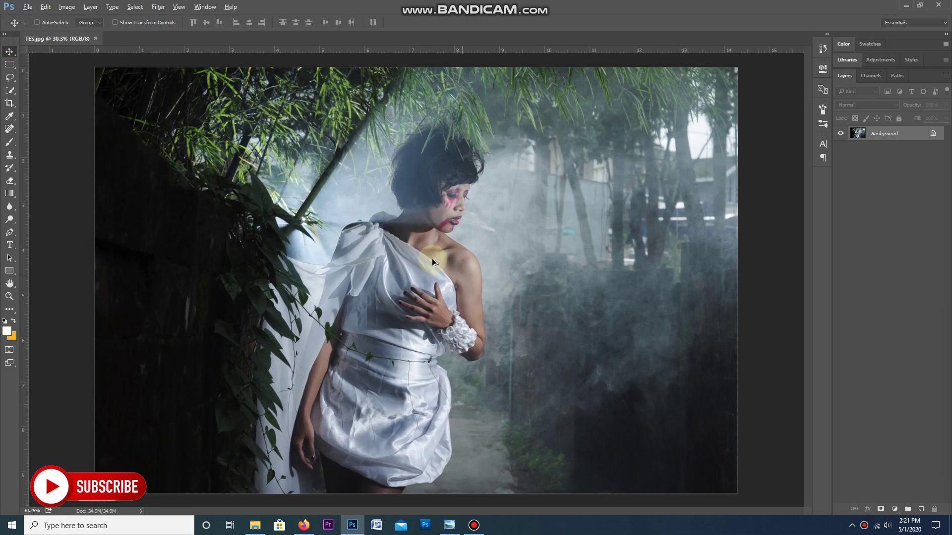
pyautogui.scroll(-5, 456, 218)
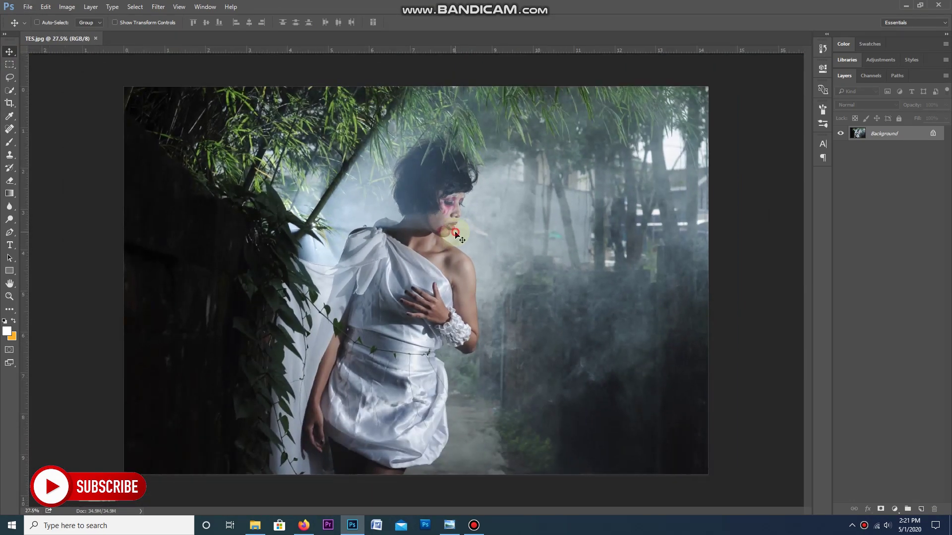
pyautogui.click(895, 510)
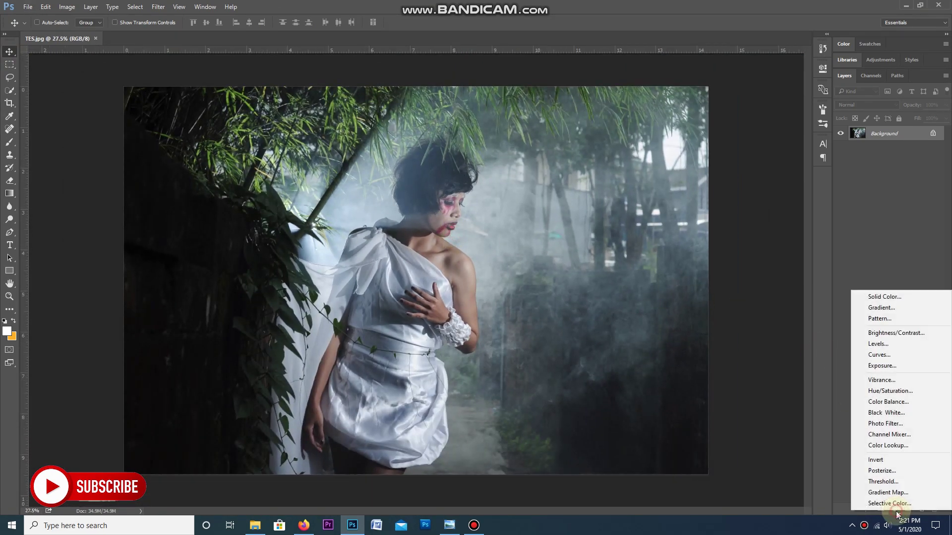
pyautogui.click(887, 434)
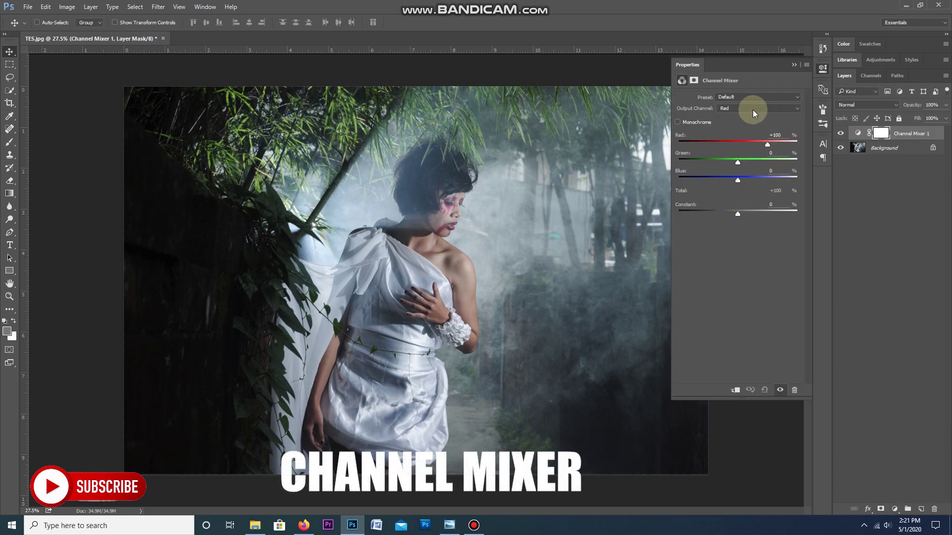
# Step: In the Channel Mixer's Green output channel, set Green to 0% and Blue to 100%
pyautogui.click(750, 108)
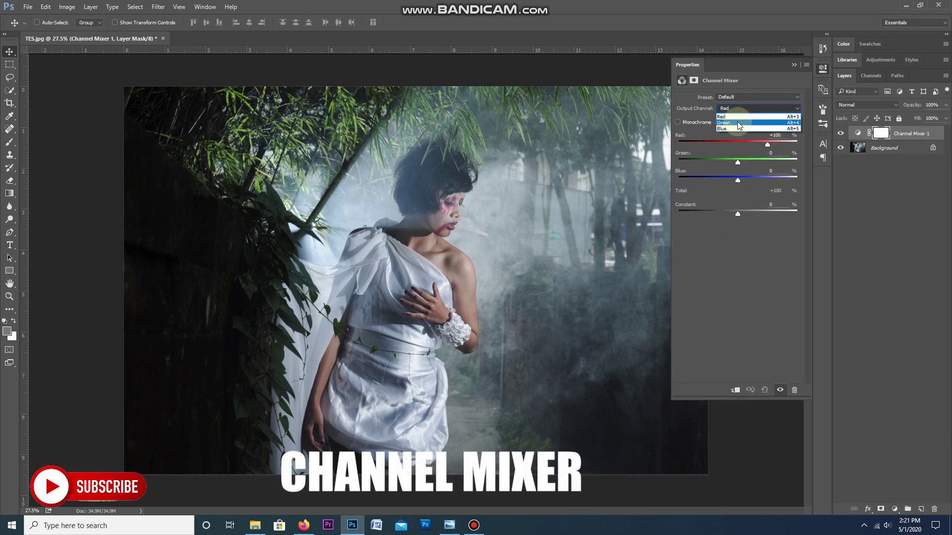
pyautogui.click(738, 123)
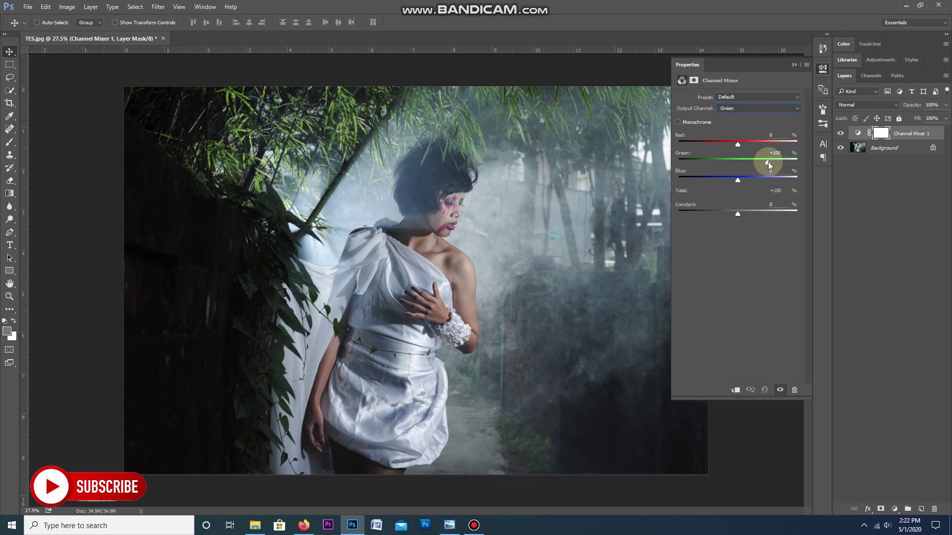
pyautogui.moveTo(768, 162)
pyautogui.mouseDown()
pyautogui.moveTo(777, 161)
pyautogui.moveTo(766, 159)
pyautogui.mouseUp()
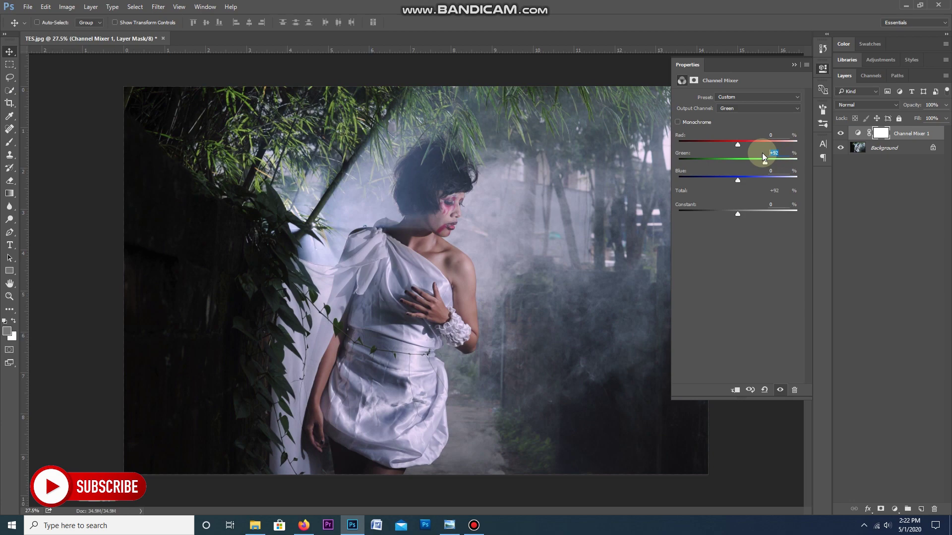
pyautogui.write('0')
pyautogui.click(776, 171)
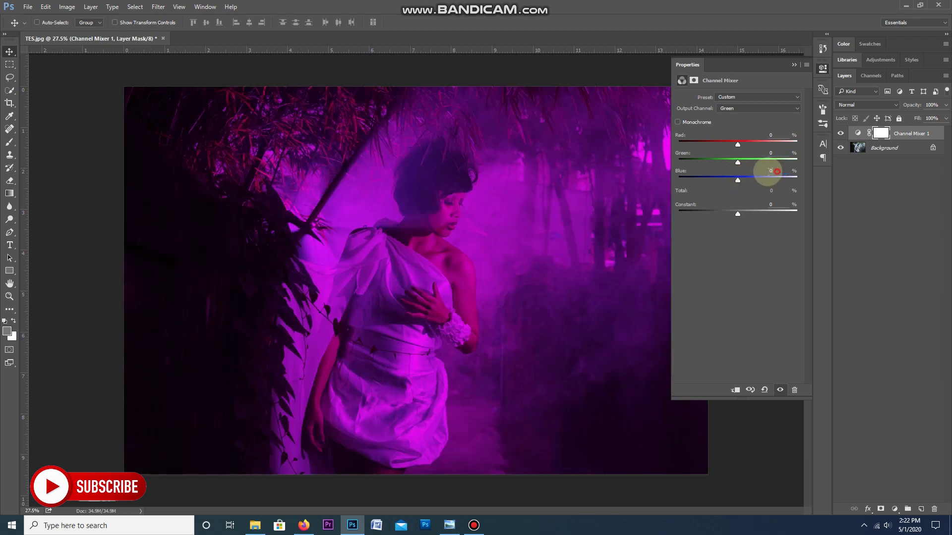
pyautogui.write('100')
pyautogui.press('Return')
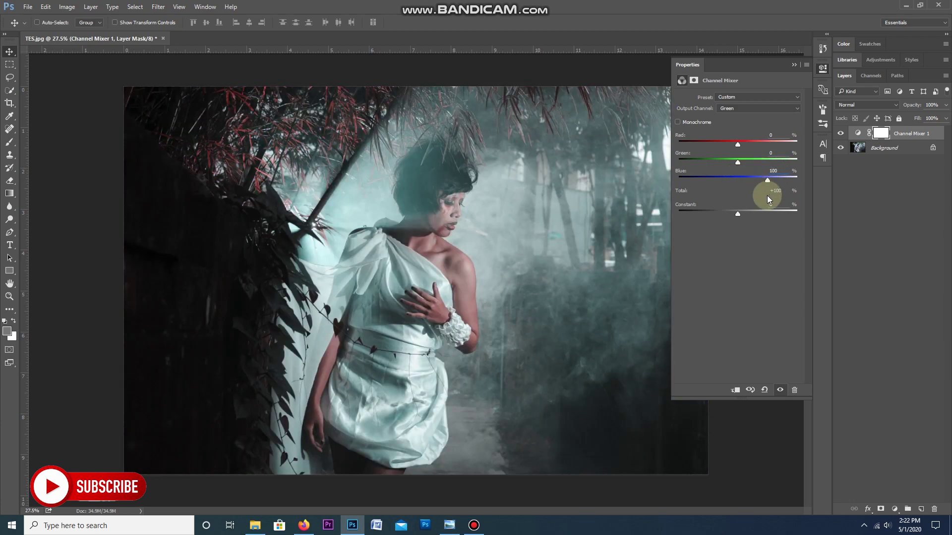
# Step: In the Channel Mixer's Blue output channel, set Green to 100% and Blue to 0%
pyautogui.click(745, 108)
pyautogui.click(728, 128)
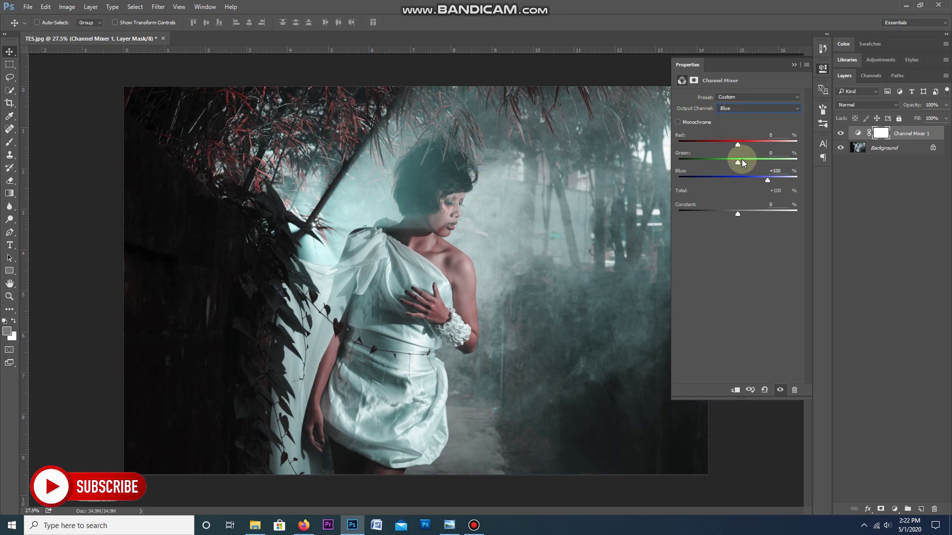
pyautogui.moveTo(738, 164); pyautogui.dragTo(740, 162)
pyautogui.click(773, 153)
pyautogui.write('100')
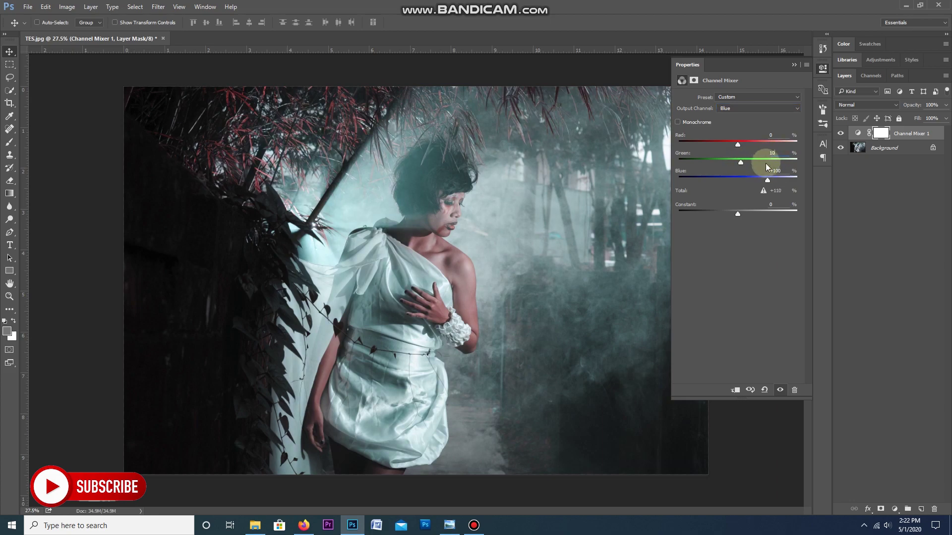
pyautogui.press('Return')
pyautogui.click(777, 171)
pyautogui.write('0')
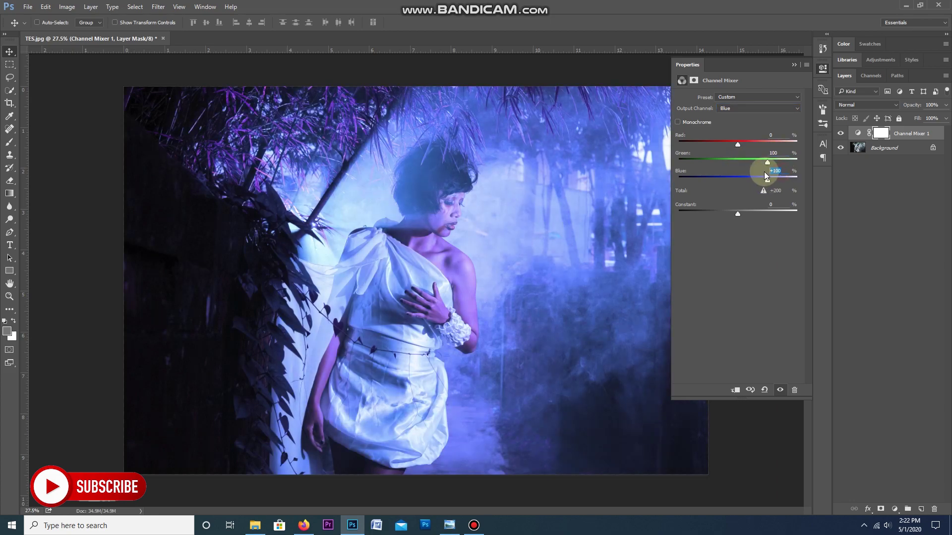
pyautogui.press('Return')
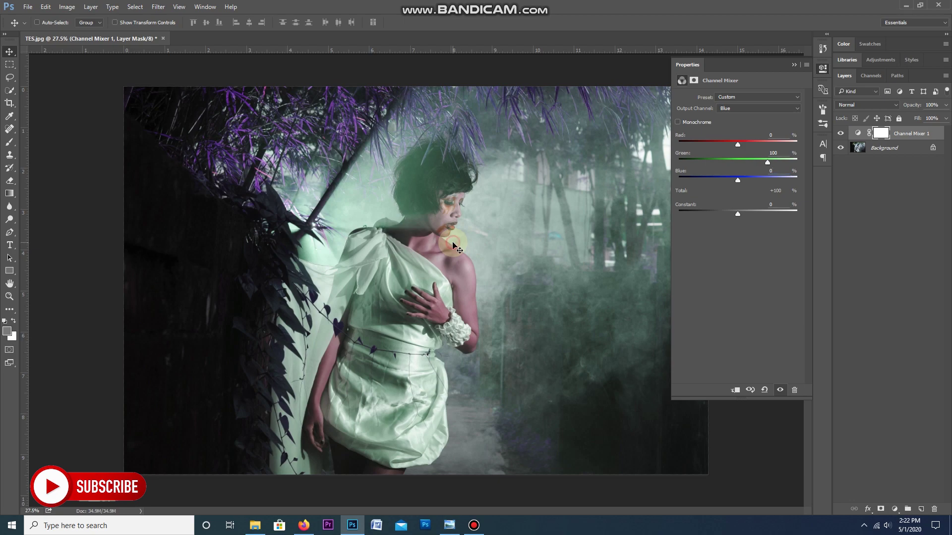
# Step: Compare the photo with and without the Channel Mixer layer, and set that layer's blend mode to Lighten
pyautogui.click(841, 133)
pyautogui.click(841, 134)
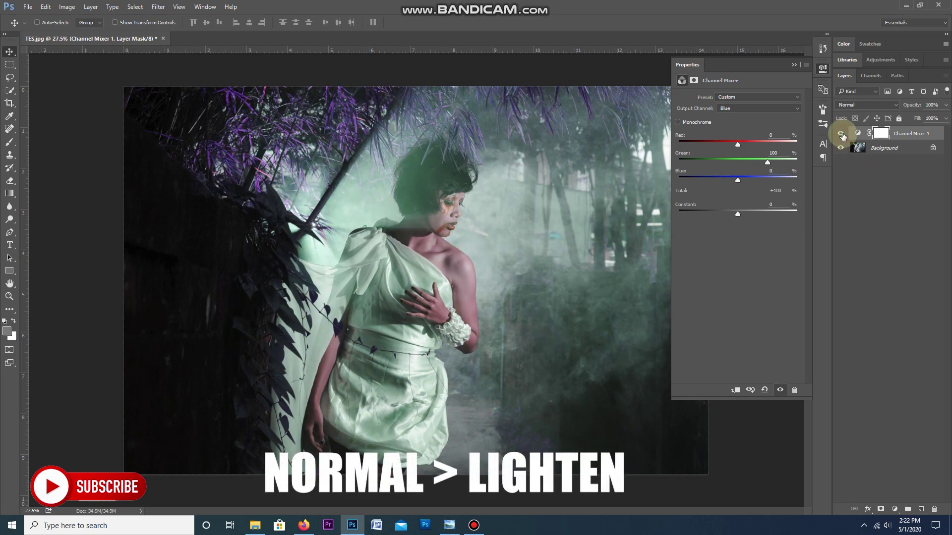
pyautogui.click(864, 106)
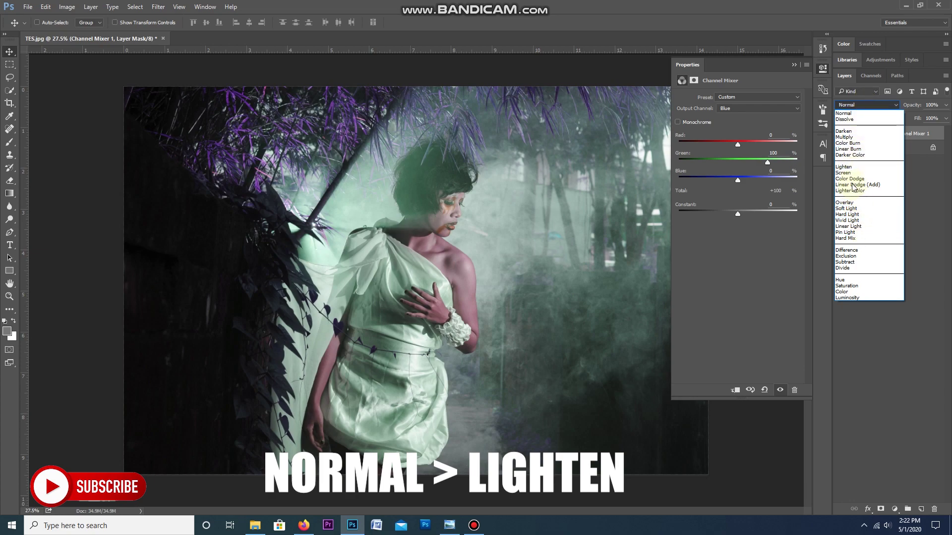
pyautogui.click(850, 166)
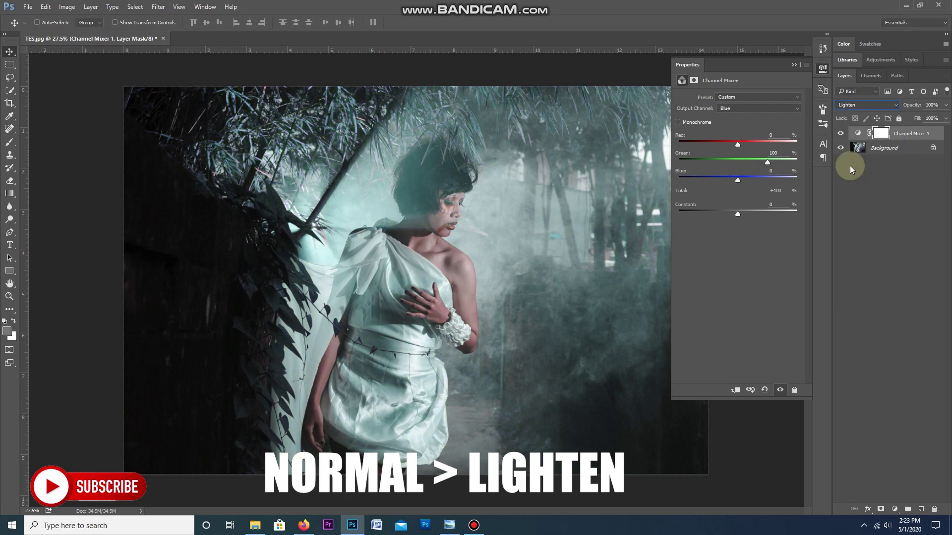
# Step: Add a Curves layer with white output 223, black output 8, a shadow point at input 86, output 75, and a raised upper-midtone point
pyautogui.click(894, 509)
pyautogui.click(879, 354)
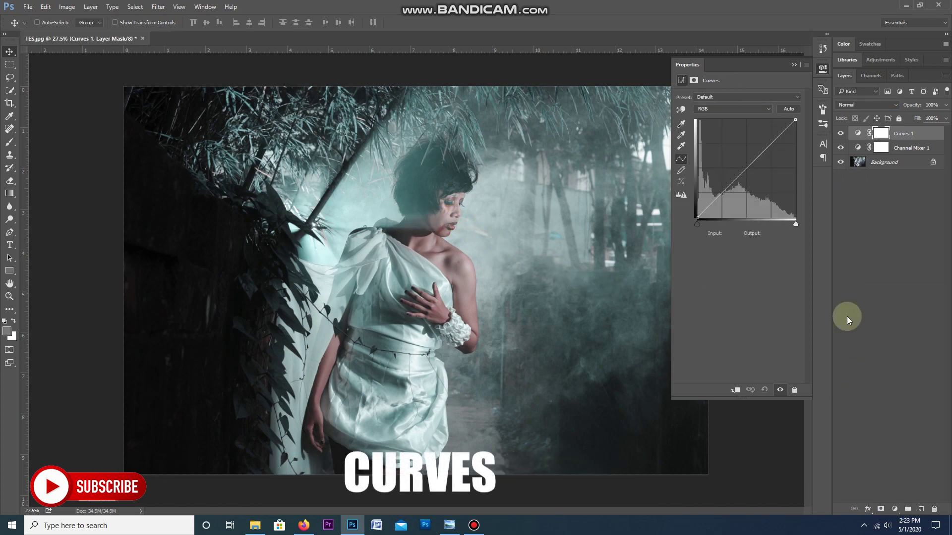
pyautogui.moveTo(794, 120)
pyautogui.mouseDown()
pyautogui.moveTo(790, 128)
pyautogui.moveTo(795, 117)
pyautogui.moveTo(802, 133)
pyautogui.mouseUp()
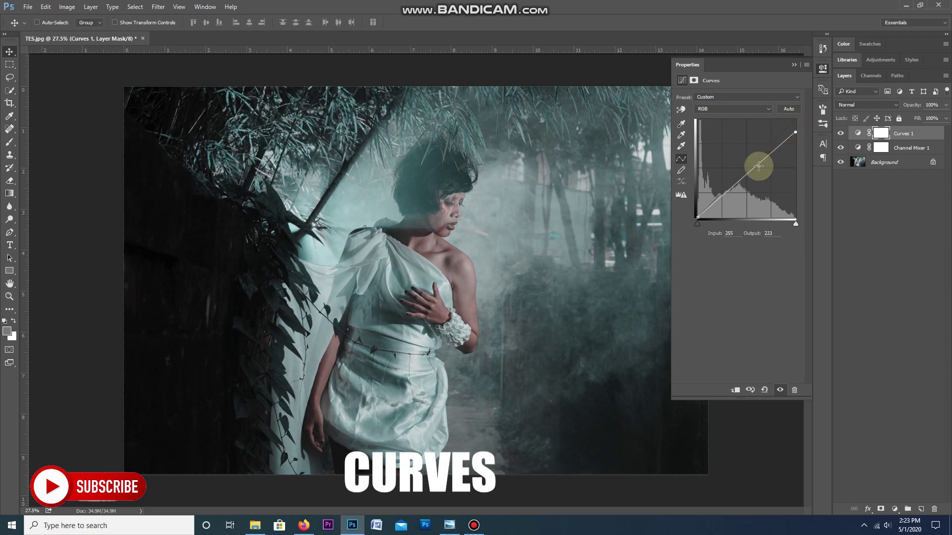
pyautogui.moveTo(754, 164); pyautogui.dragTo(730, 189)
pyautogui.click(732, 185)
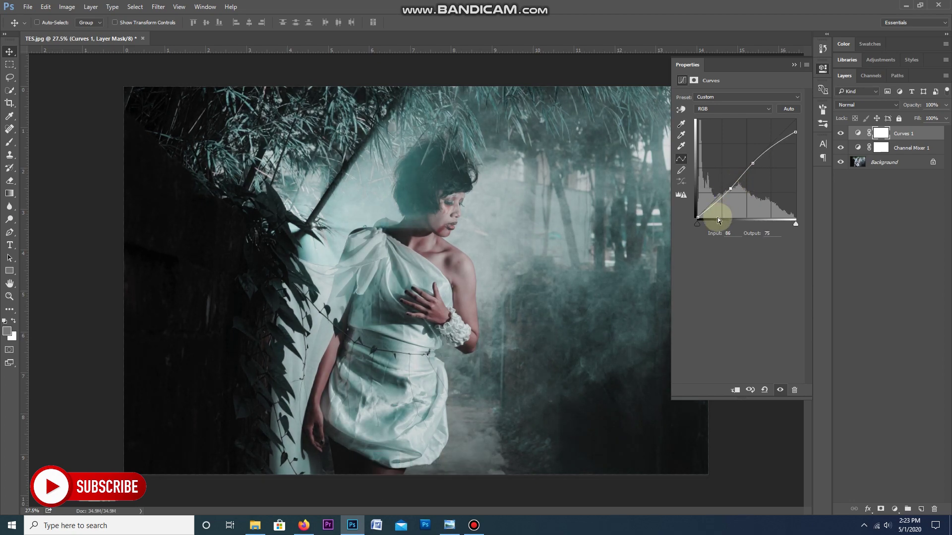
pyautogui.moveTo(697, 218); pyautogui.dragTo(697, 215)
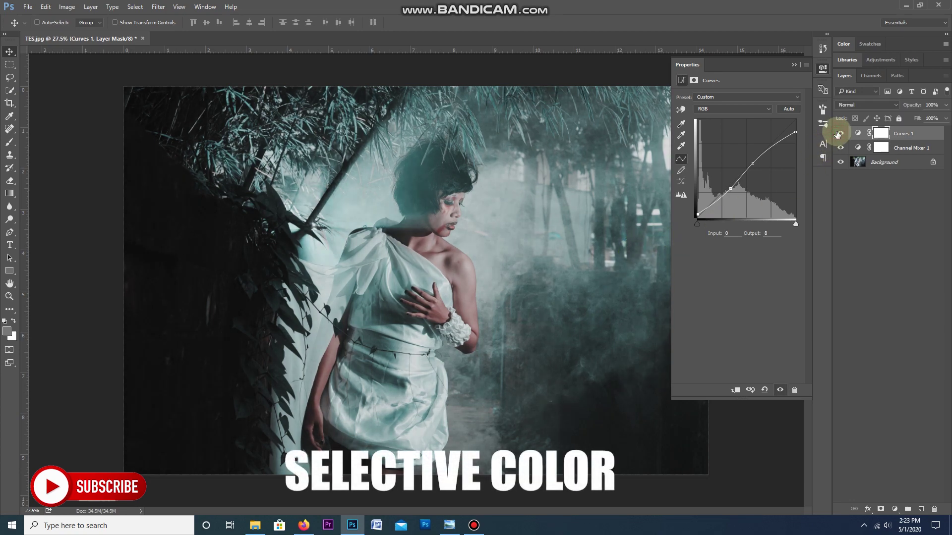
# Step: Add a Selective Color adjustment layer on top and, for Reds, set Cyan to +100% and raise Yellow to its maximum
pyautogui.click(905, 502)
pyautogui.click(894, 509)
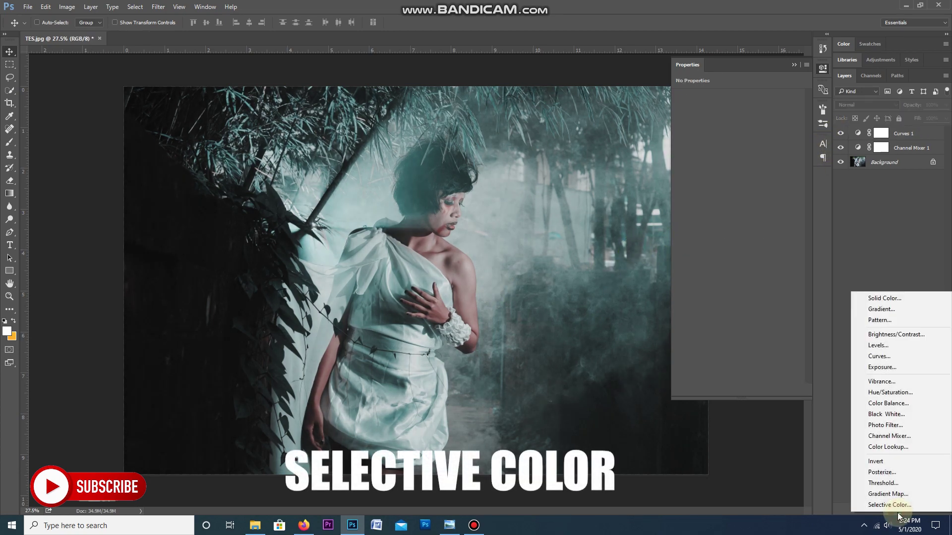
pyautogui.click(897, 506)
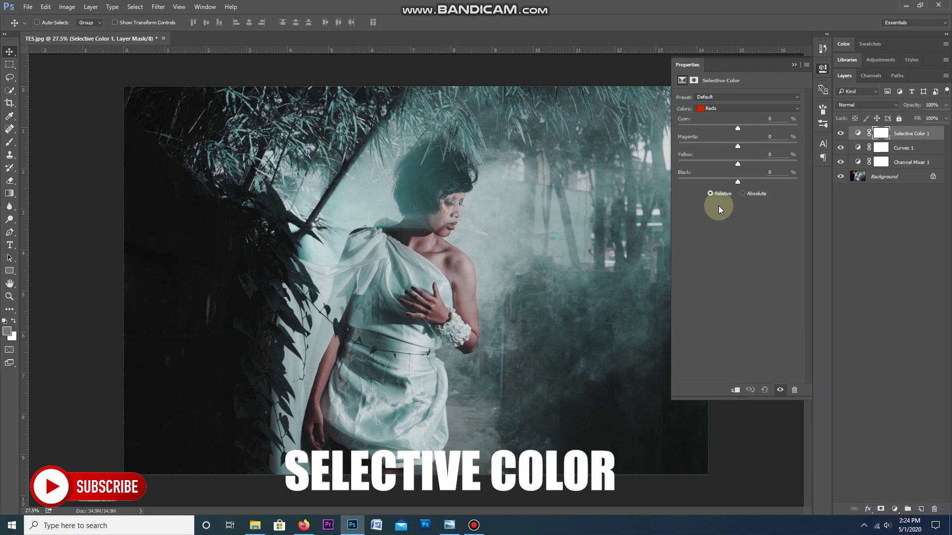
pyautogui.moveTo(738, 128); pyautogui.dragTo(739, 127)
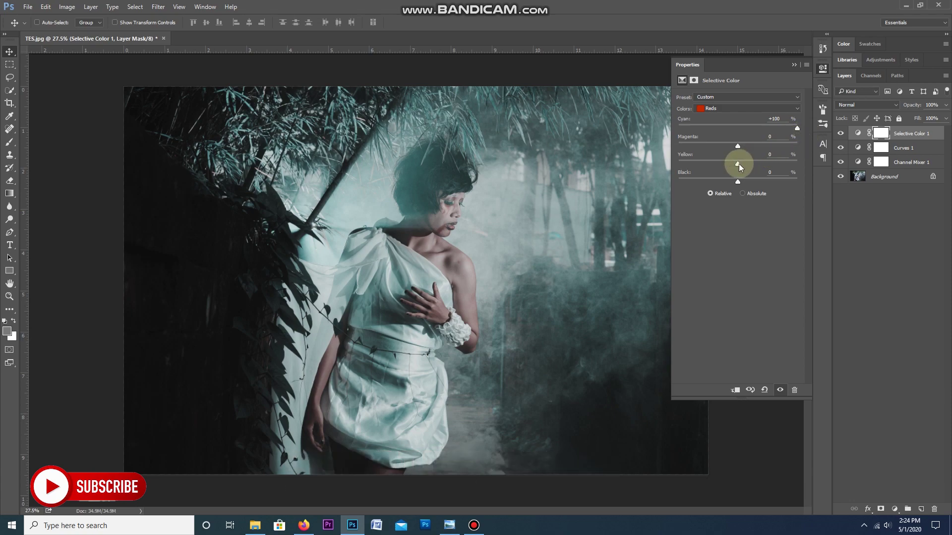
pyautogui.moveTo(738, 163); pyautogui.dragTo(802, 166)
# Step: For the Neutrals in the Selective Color layer, set Cyan to -20% and Yellow to +20%
pyautogui.click(727, 108)
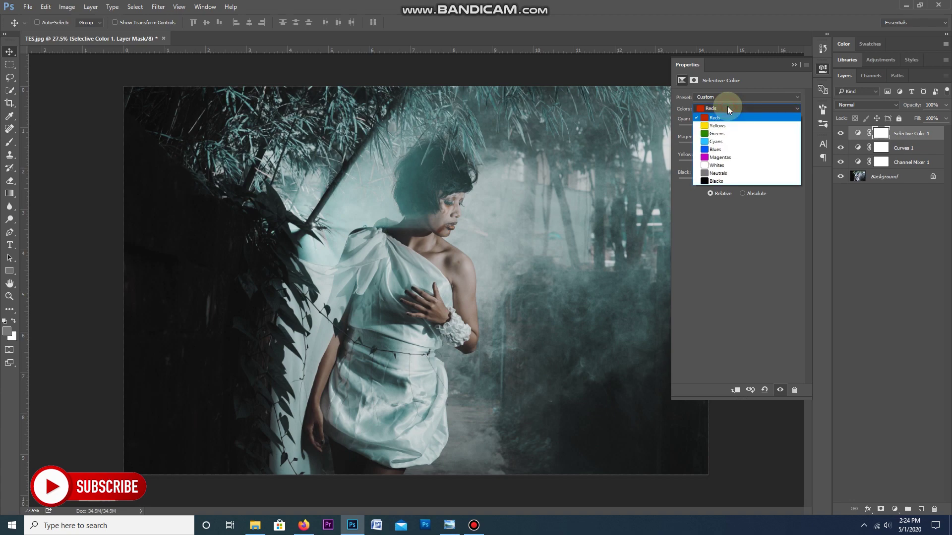
pyautogui.click(719, 172)
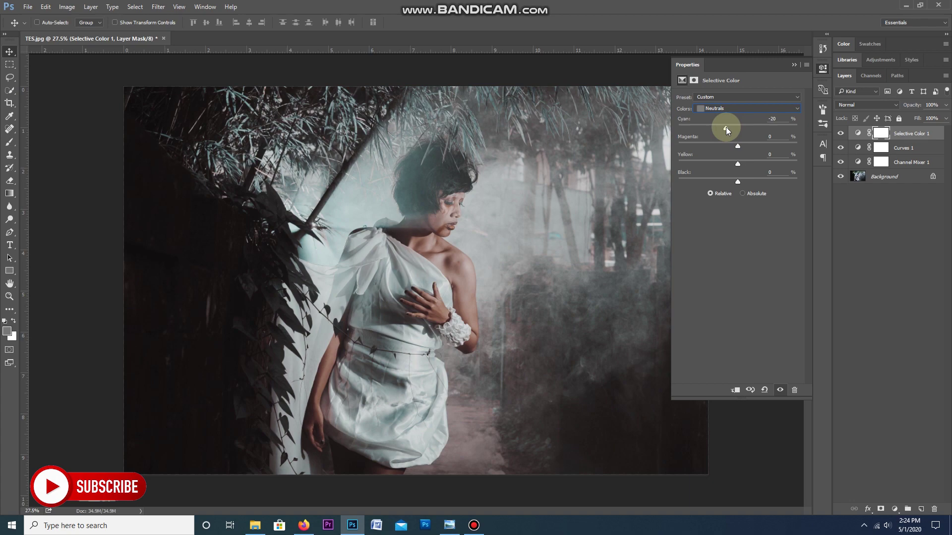
pyautogui.moveTo(737, 162); pyautogui.dragTo(739, 164)
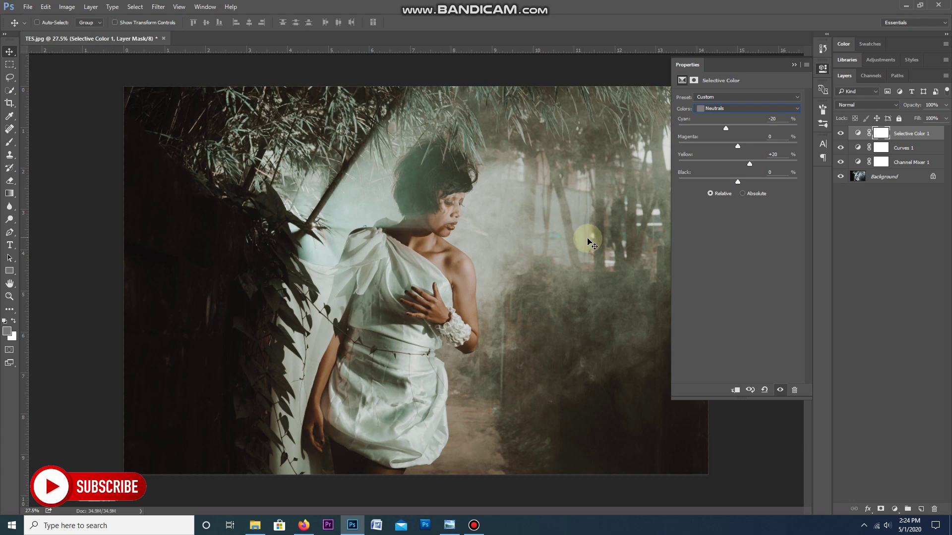
# Step: Add a Levels adjustment layer above Selective Color and set the Green channel's output black level to 15
pyautogui.click(858, 133)
pyautogui.click(895, 509)
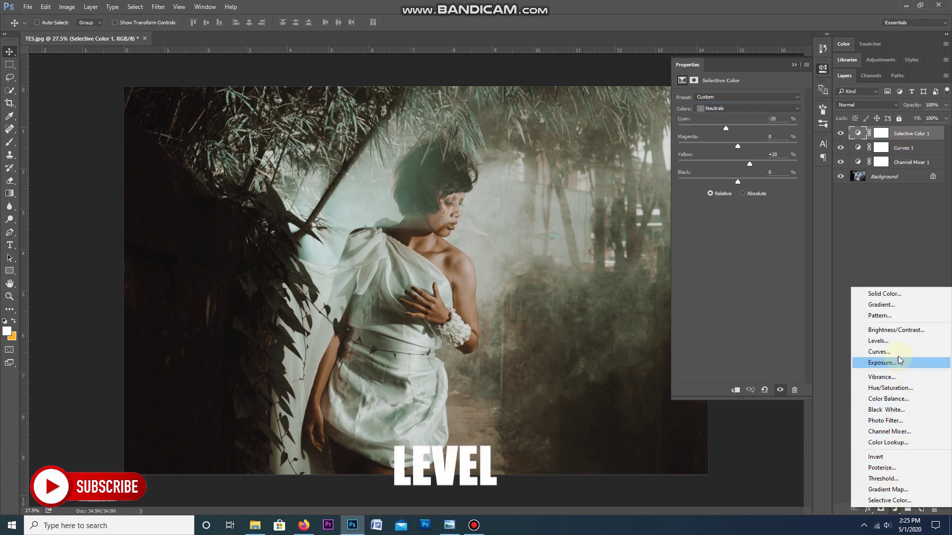
pyautogui.click(897, 343)
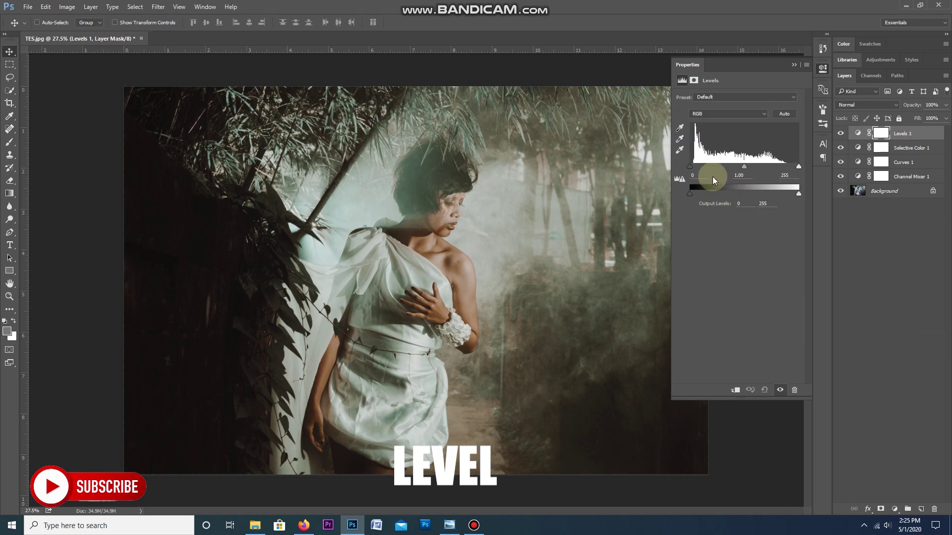
pyautogui.click(710, 114)
pyautogui.click(703, 132)
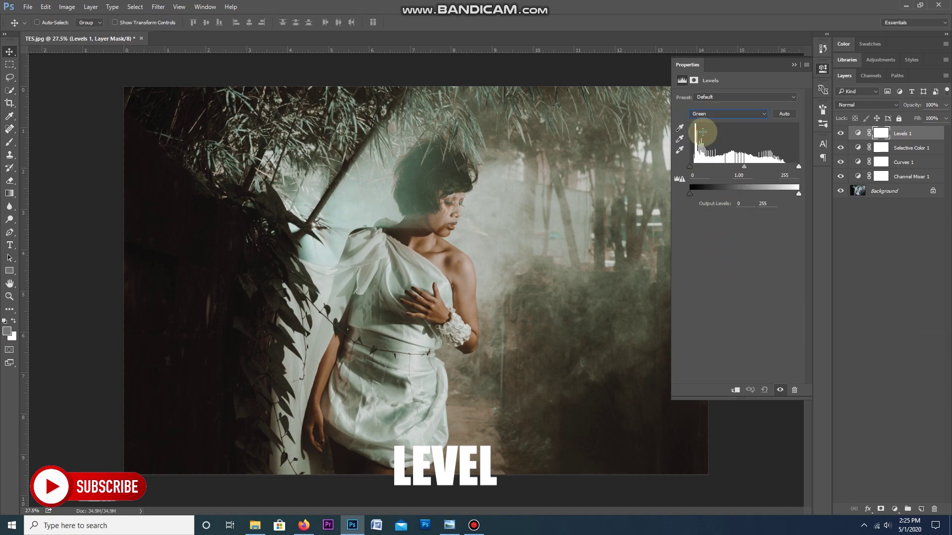
pyautogui.moveTo(689, 195); pyautogui.dragTo(691, 197)
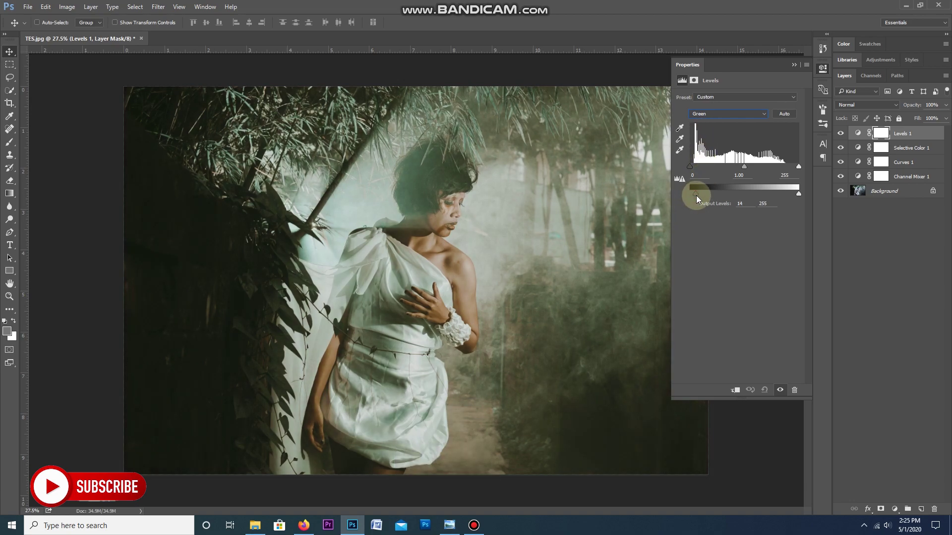
pyautogui.click(742, 205)
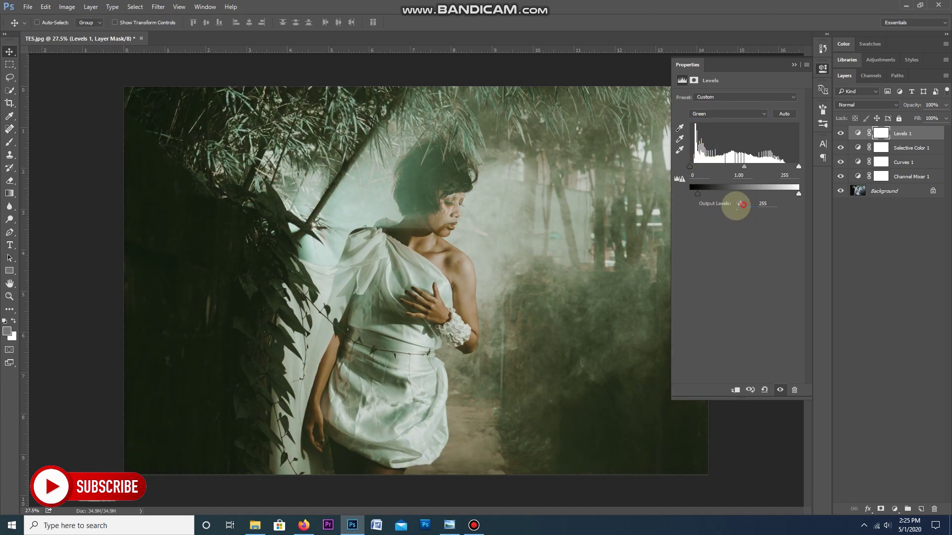
pyautogui.write('15')
# Step: Slightly raise the Blue channel's input black level in the Levels layer and collapse the adjustment's properties
pyautogui.click(714, 115)
pyautogui.click(703, 139)
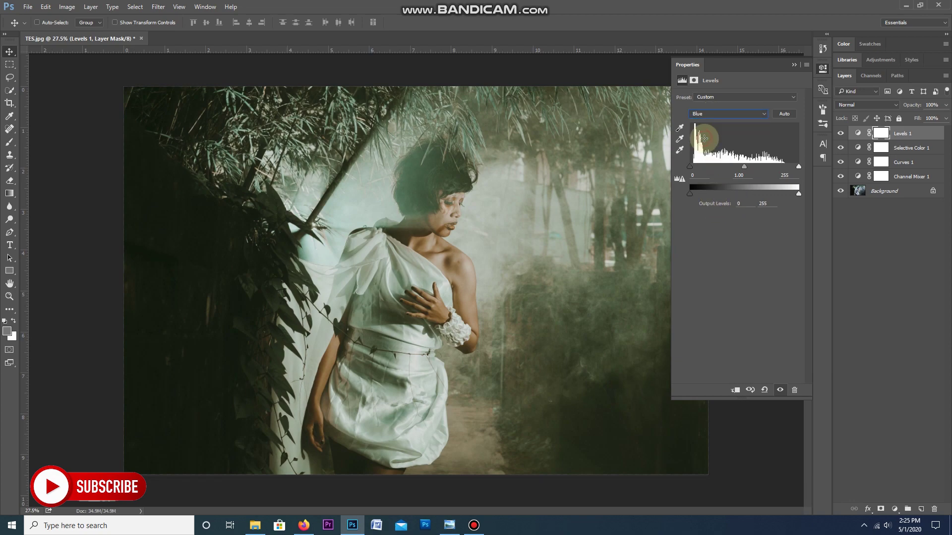
pyautogui.moveTo(689, 170); pyautogui.dragTo(693, 171)
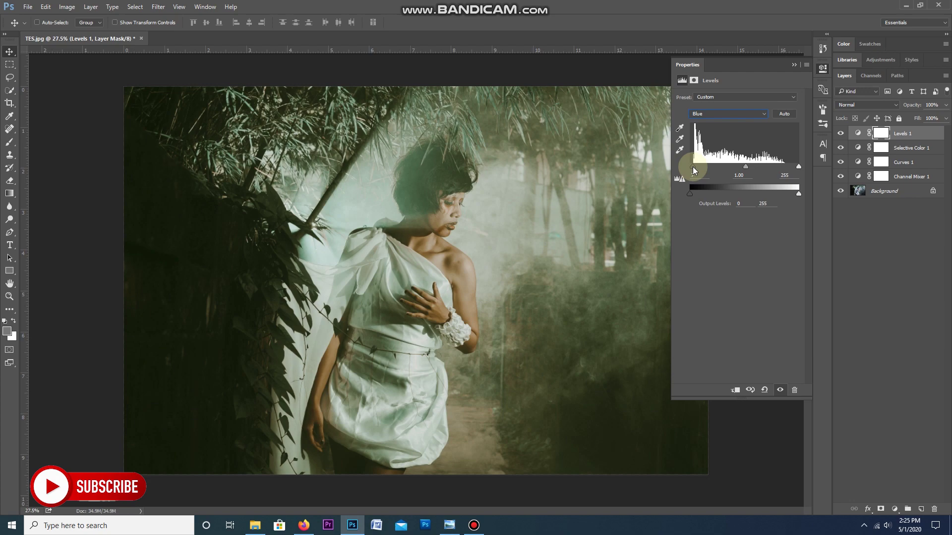
pyautogui.click(792, 65)
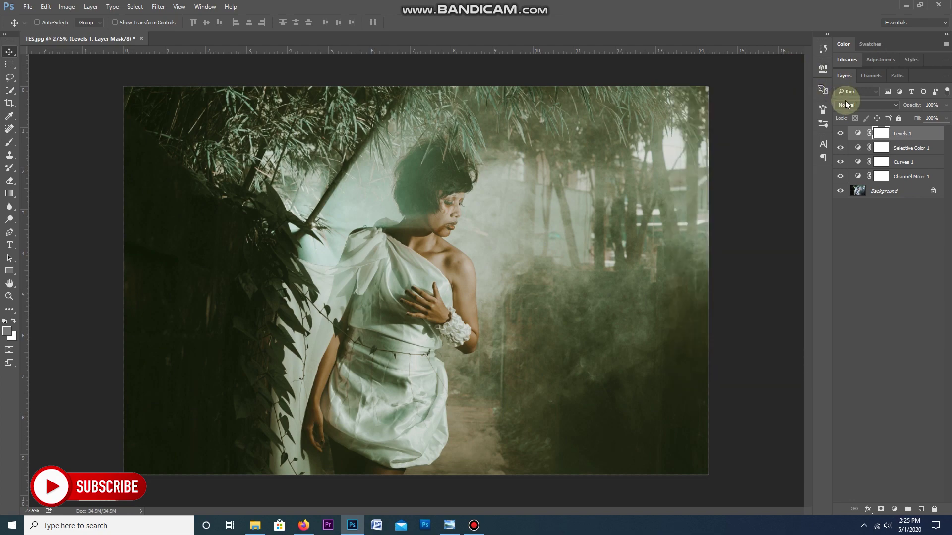
# Step: Add a Gradient Map adjustment layer above Levels 1 and load the Violet, Orange preset in its gradient editor
pyautogui.click(857, 105)
pyautogui.click(894, 509)
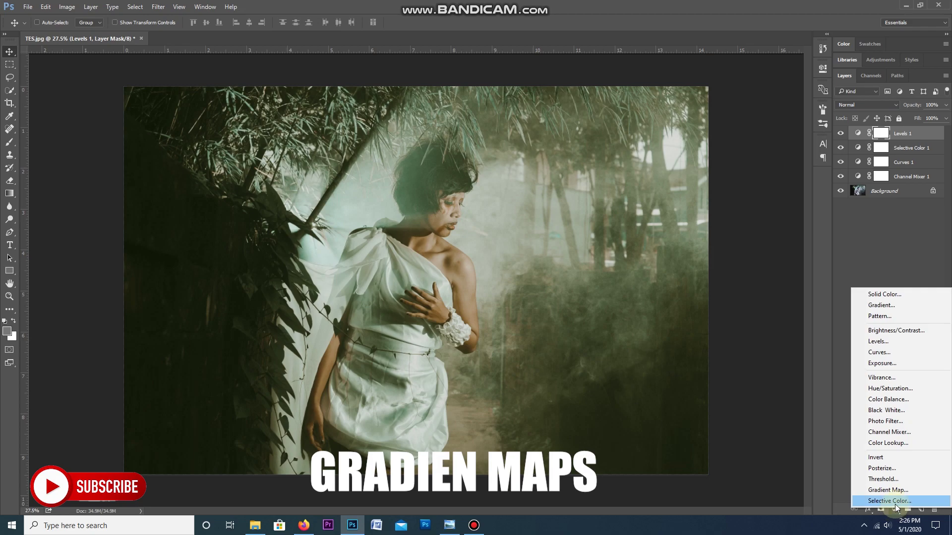
pyautogui.click(896, 492)
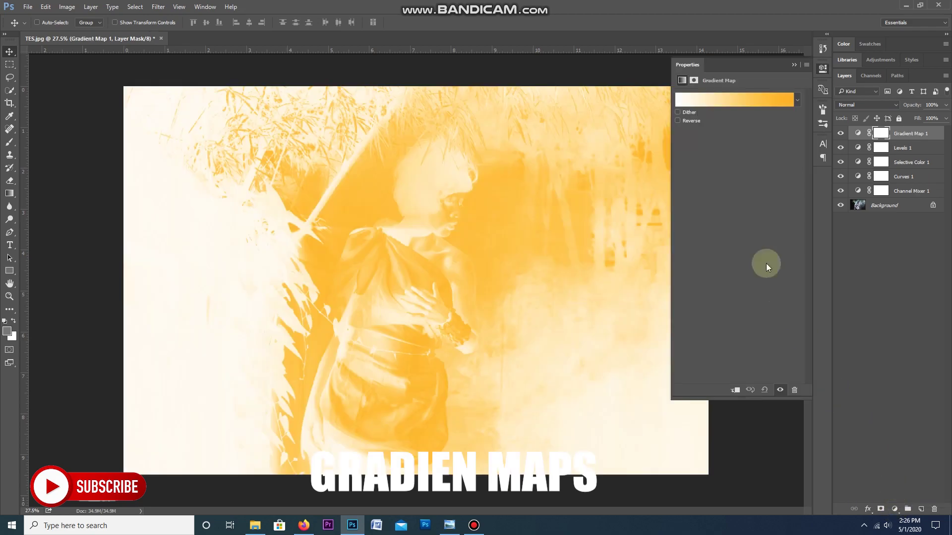
pyautogui.click(719, 107)
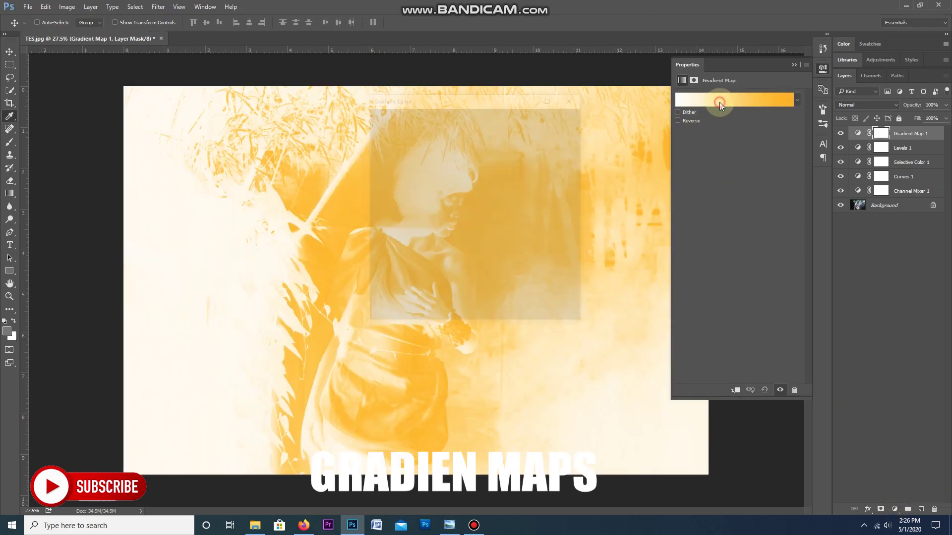
pyautogui.click(449, 131)
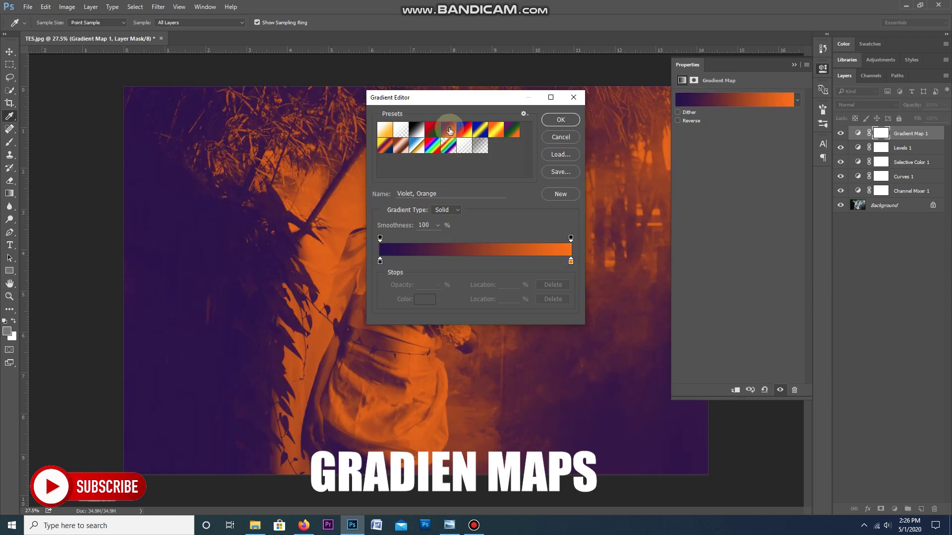
# Step: Change the gradient's dark stop at location 0% to deep blue #000562
pyautogui.click(380, 261)
pyautogui.click(421, 299)
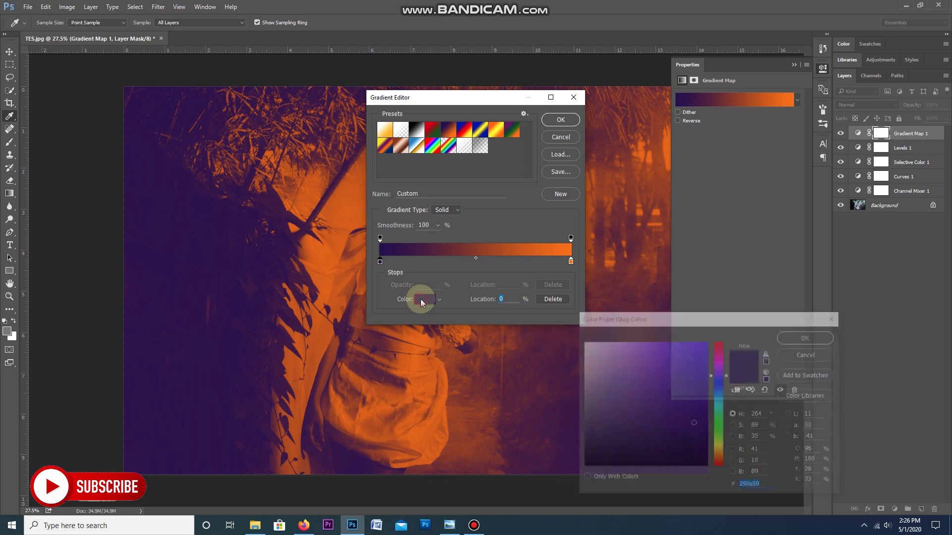
pyautogui.click(712, 384)
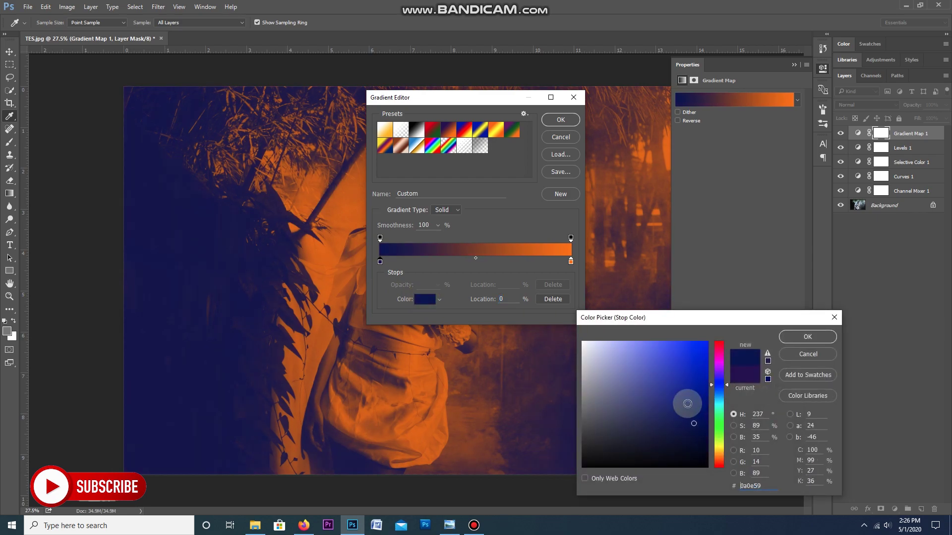
pyautogui.moveTo(686, 401)
pyautogui.mouseDown()
pyautogui.moveTo(706, 392)
pyautogui.moveTo(708, 419)
pyautogui.mouseUp()
pyautogui.click(795, 341)
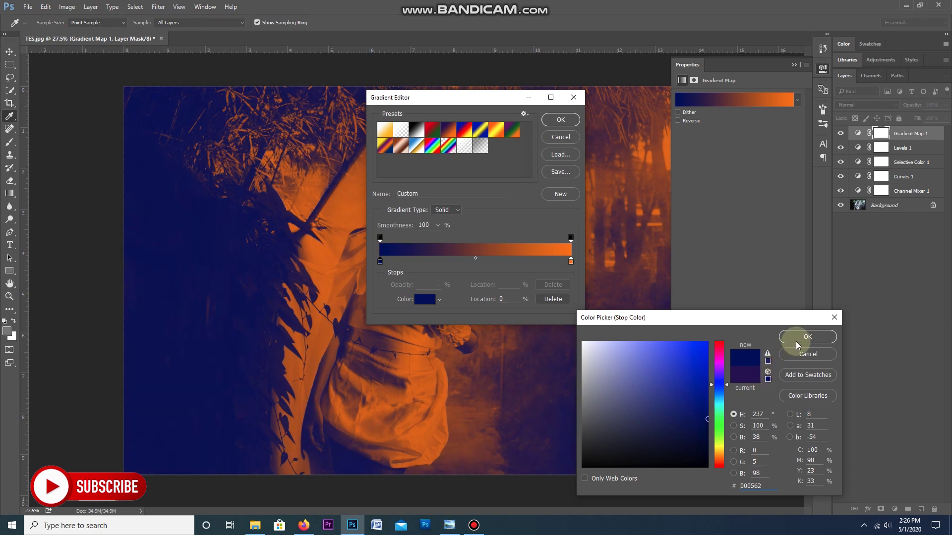
# Step: Change the gradient's stop at location 100% to a pale yellow around #e3e6b0 and accept the edited gradient
pyautogui.click(571, 261)
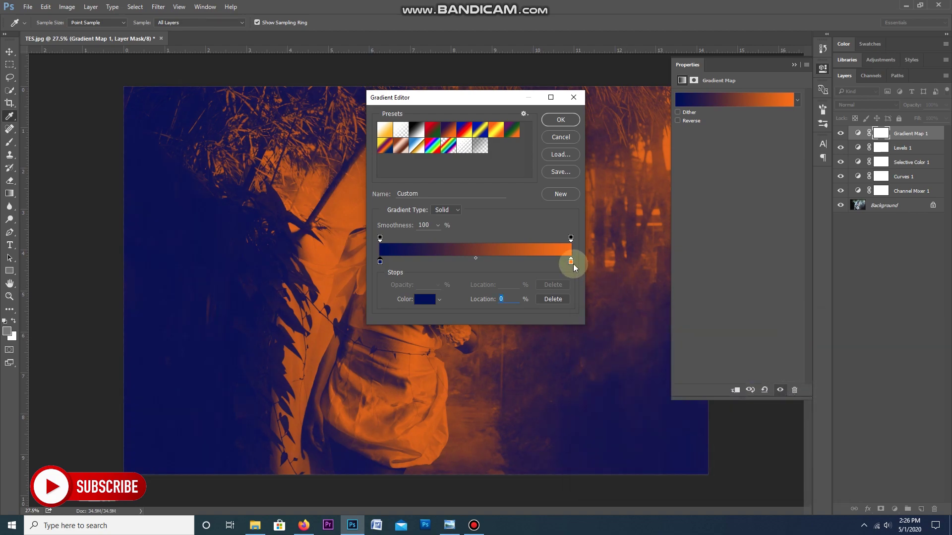
pyautogui.click(425, 299)
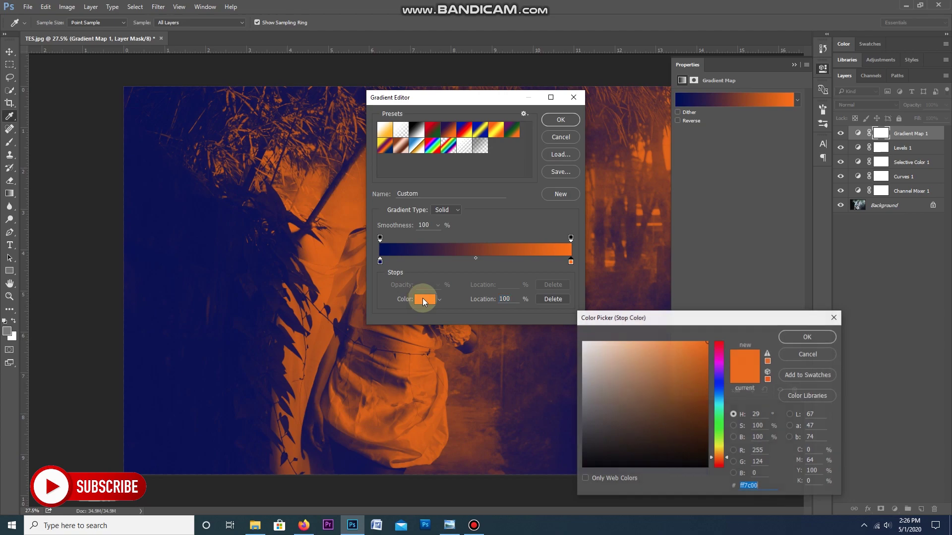
pyautogui.moveTo(720, 450); pyautogui.dragTo(718, 445)
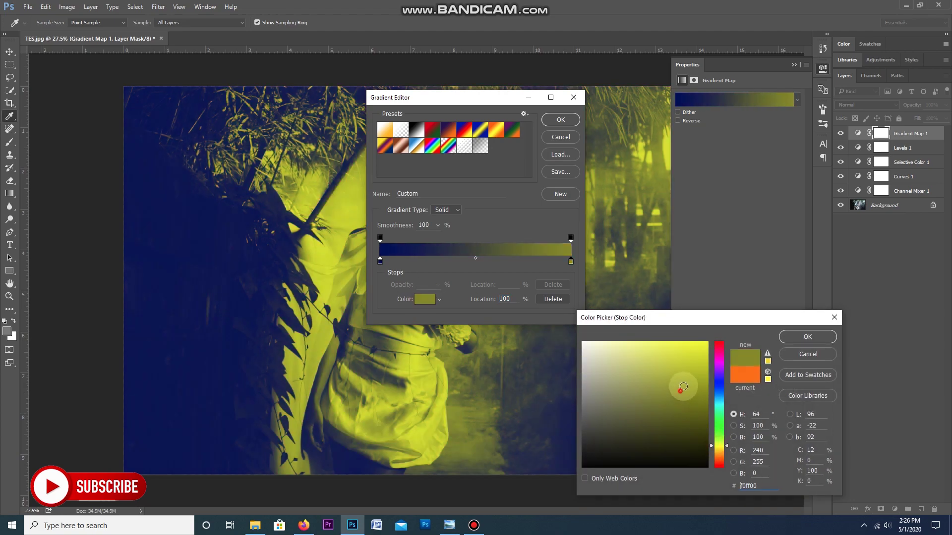
pyautogui.moveTo(625, 362); pyautogui.dragTo(617, 351)
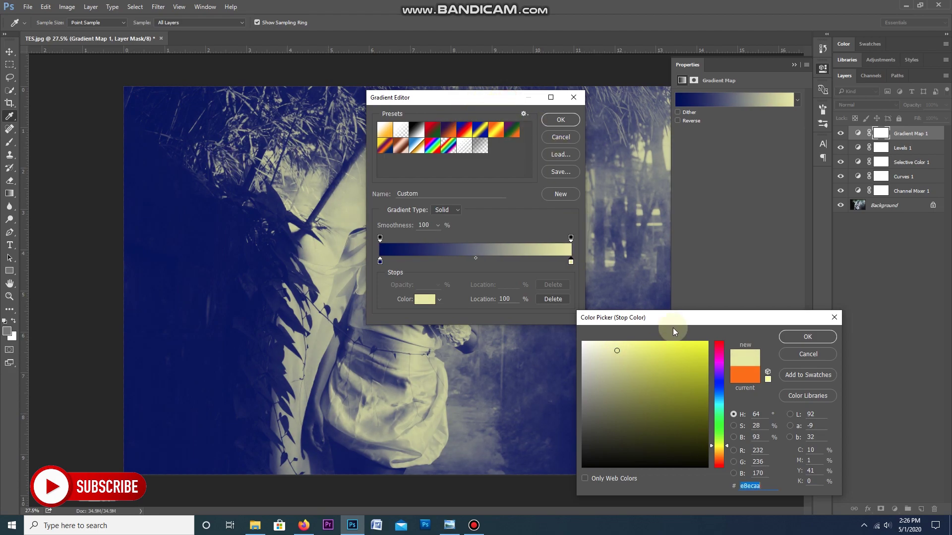
pyautogui.click(620, 347)
pyautogui.moveTo(619, 348); pyautogui.dragTo(613, 353)
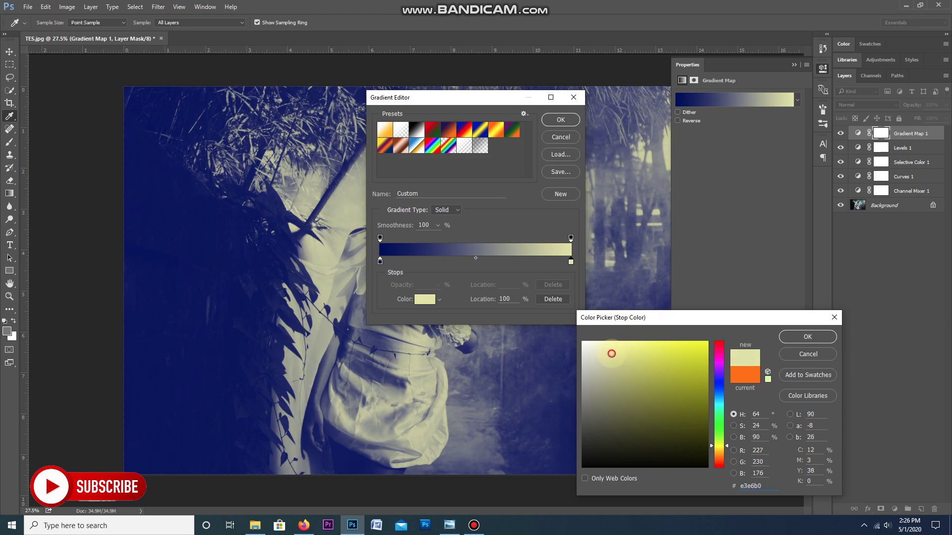
pyautogui.click(790, 337)
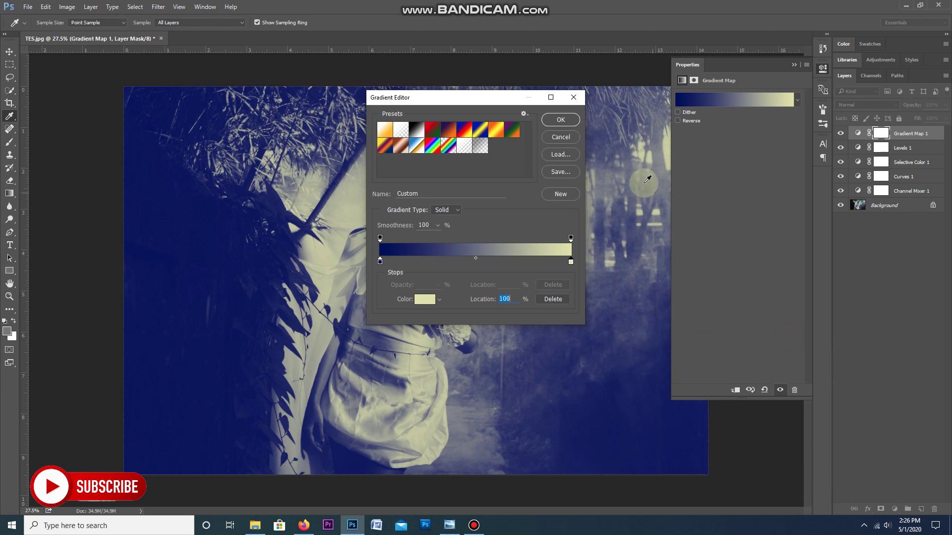
pyautogui.click(560, 120)
# Step: Set the Gradient Map layer's blend mode to Soft Light and its opacity to 60%
pyautogui.click(853, 105)
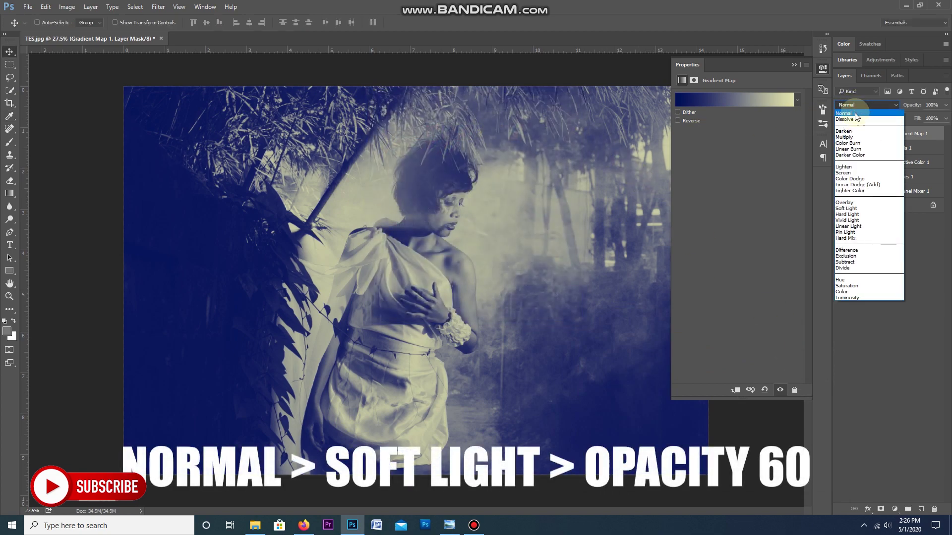
pyautogui.click(857, 209)
pyautogui.click(945, 105)
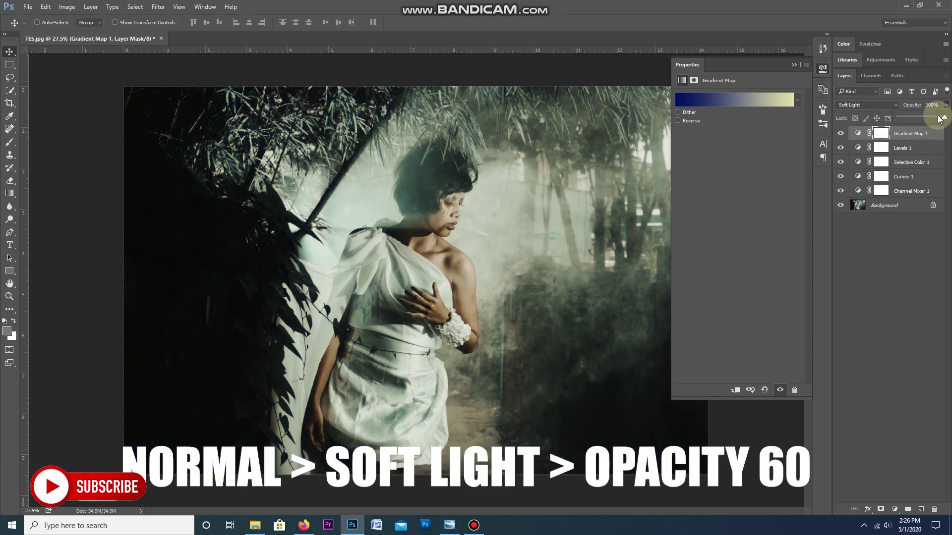
pyautogui.moveTo(940, 118); pyautogui.dragTo(923, 118)
pyautogui.click(933, 105)
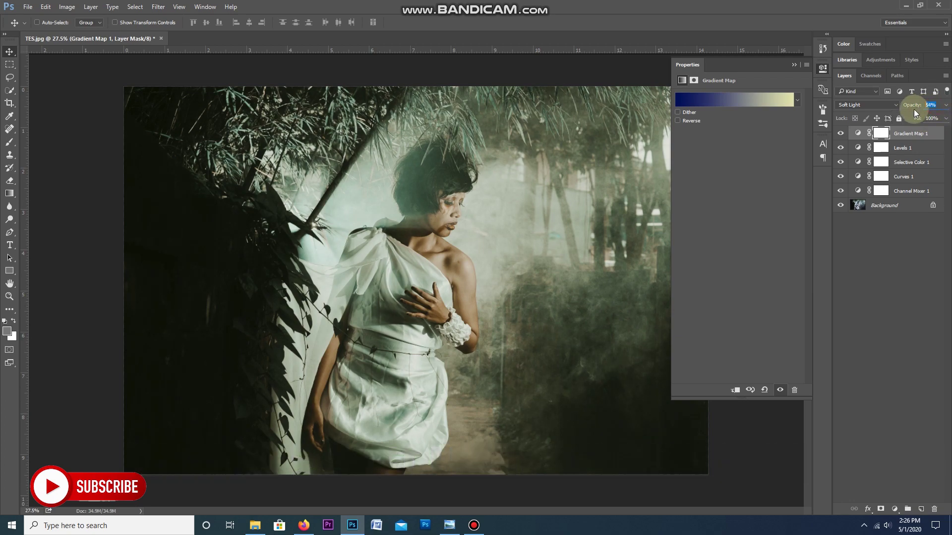
pyautogui.write('60')
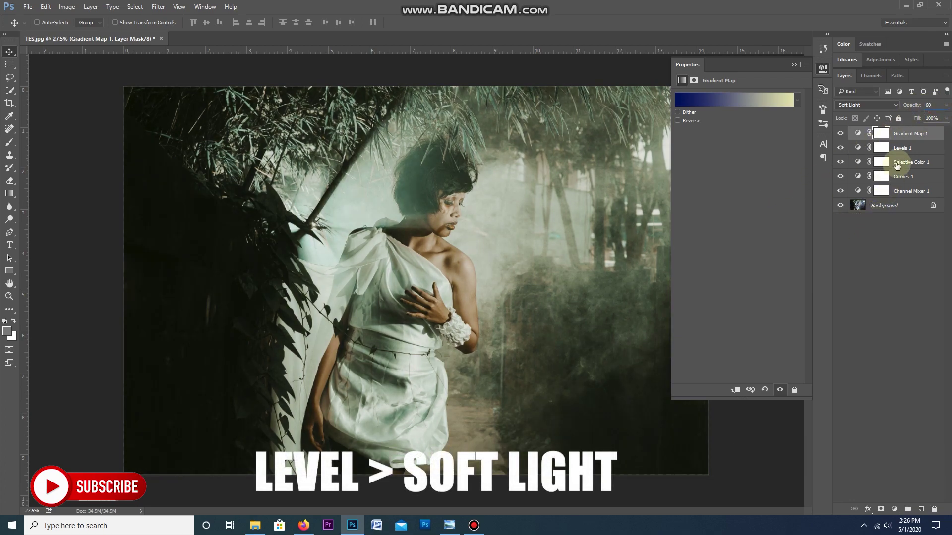
# Step: Change the Levels 1 layer's blend mode to Soft Light
pyautogui.click(903, 147)
pyautogui.click(864, 106)
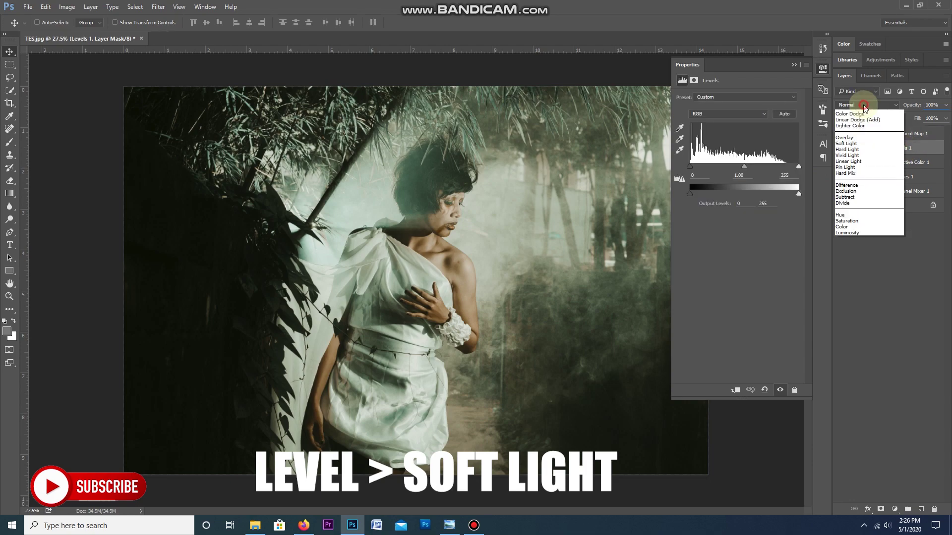
pyautogui.click(854, 209)
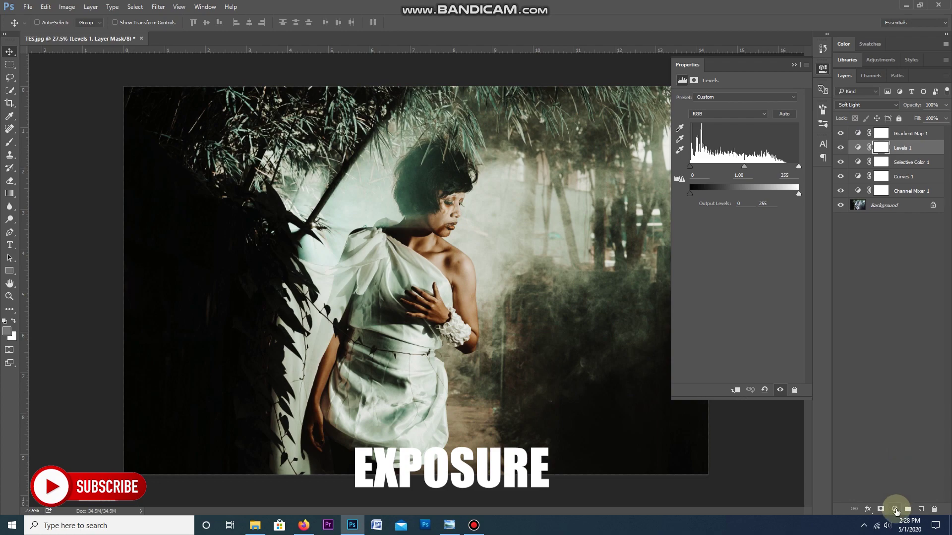
# Step: Add an Exposure adjustment layer above Levels 1 with Offset at +0.0250 and Gamma Correction at 0.92
pyautogui.click(895, 509)
pyautogui.click(885, 364)
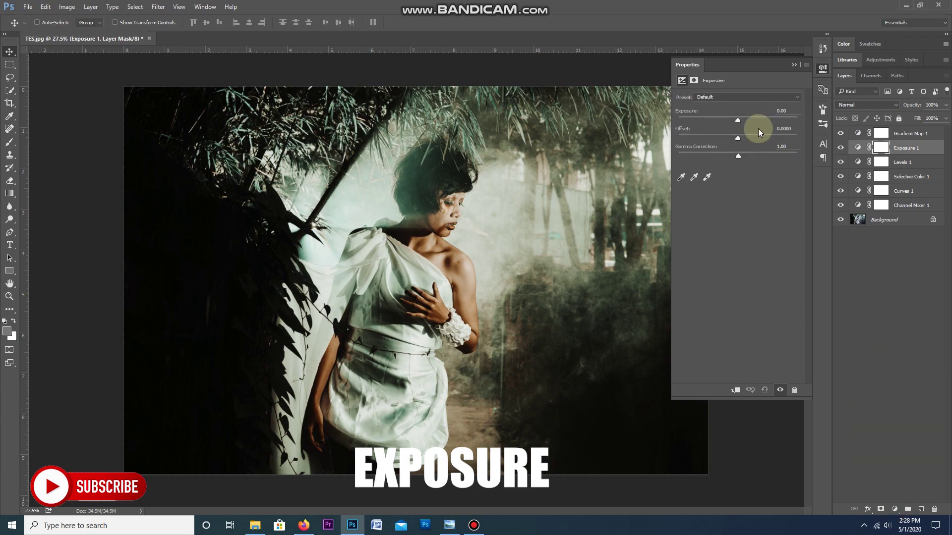
pyautogui.moveTo(736, 119); pyautogui.dragTo(739, 137)
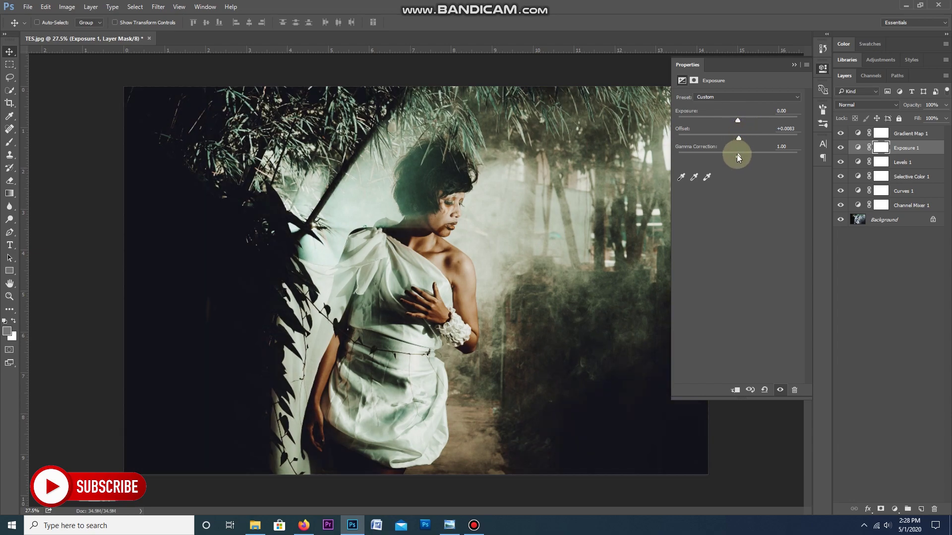
pyautogui.moveTo(740, 157); pyautogui.dragTo(742, 157)
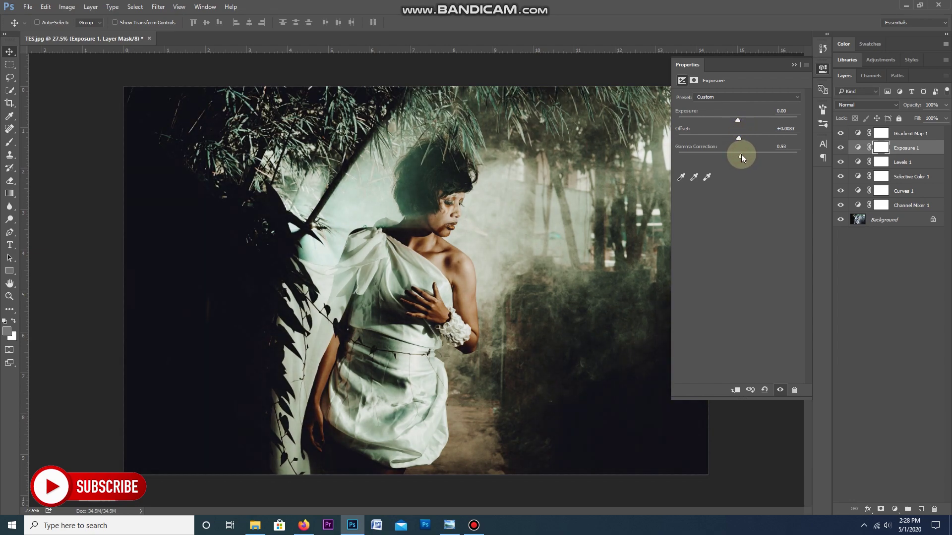
pyautogui.moveTo(736, 117); pyautogui.dragTo(737, 118)
pyautogui.moveTo(739, 138); pyautogui.dragTo(743, 139)
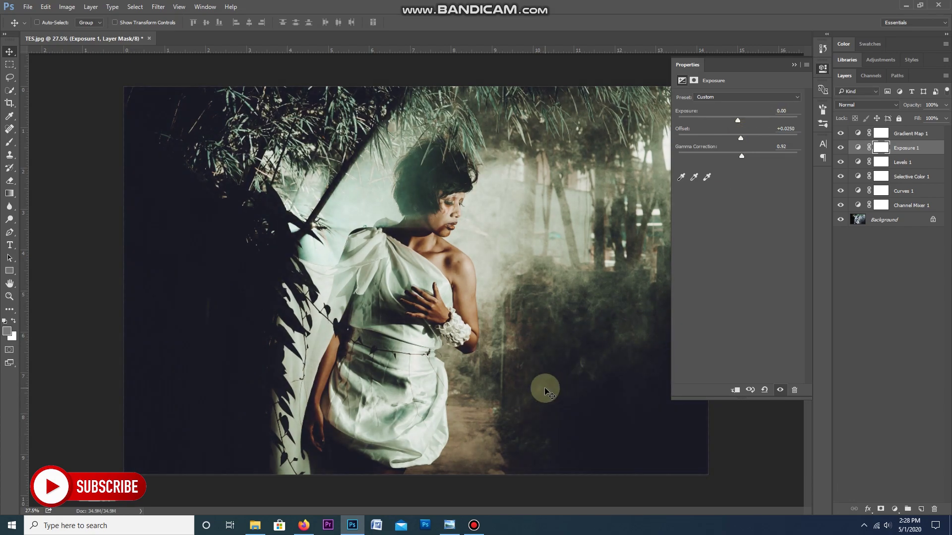
# Step: Add a Hue/Saturation adjustment layer above Exposure 1 and lower the Greens saturation all the way down
pyautogui.hotkey('ctrl', '-')
pyautogui.click(895, 511)
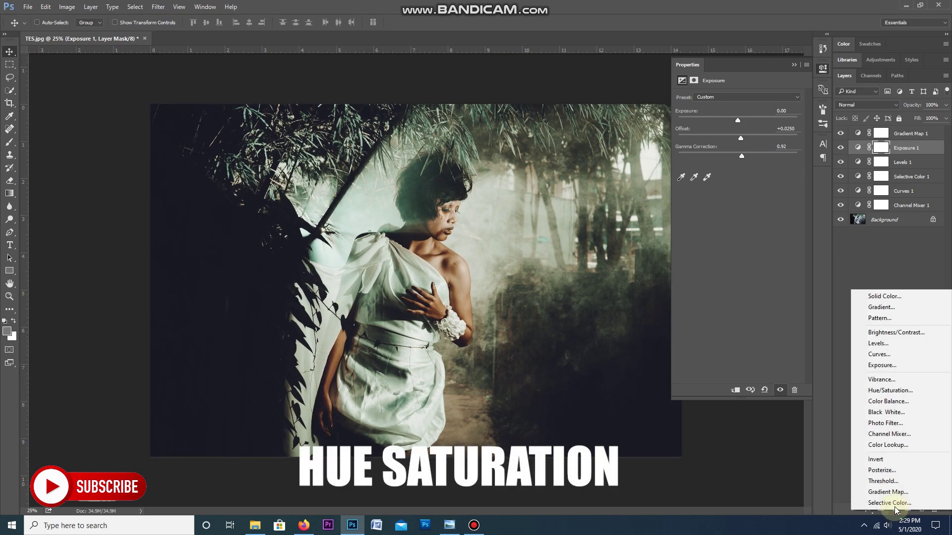
pyautogui.click(907, 391)
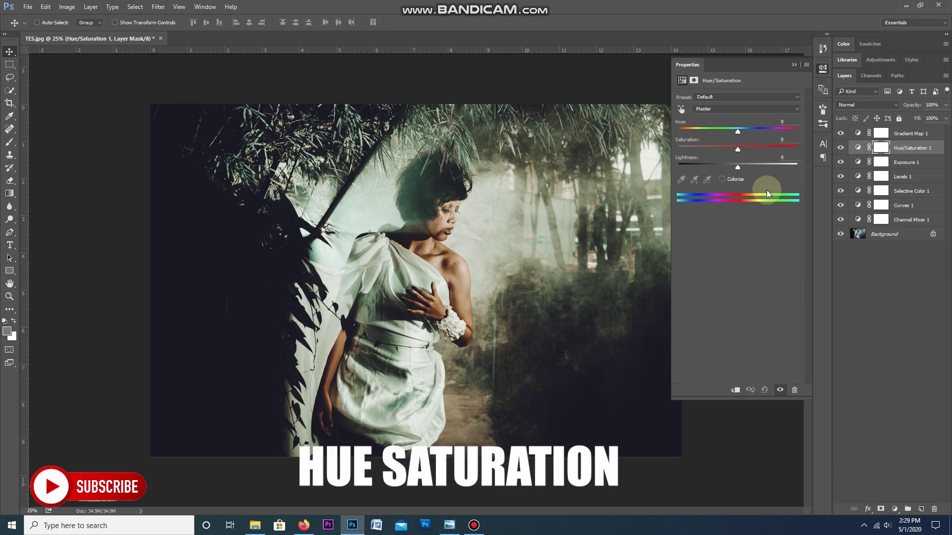
pyautogui.click(715, 109)
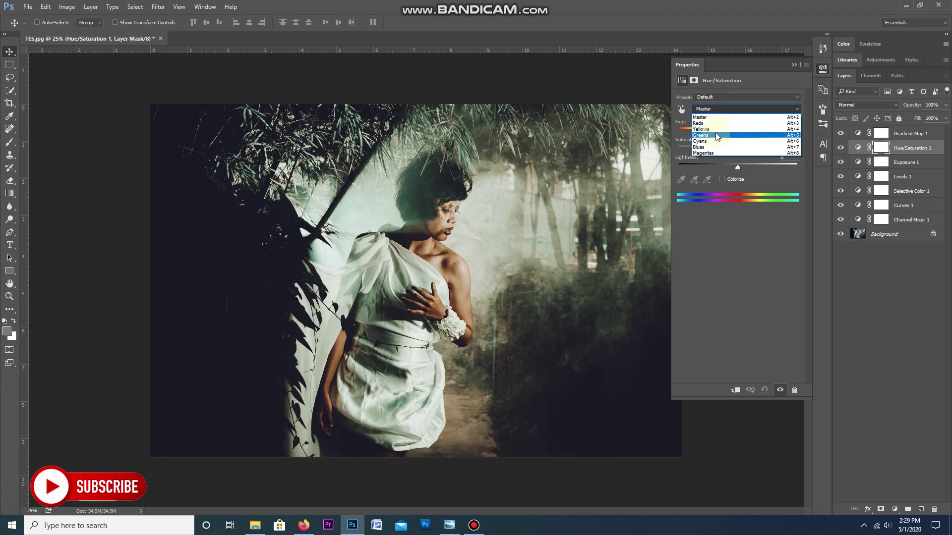
pyautogui.click(716, 136)
pyautogui.moveTo(736, 148); pyautogui.dragTo(685, 151)
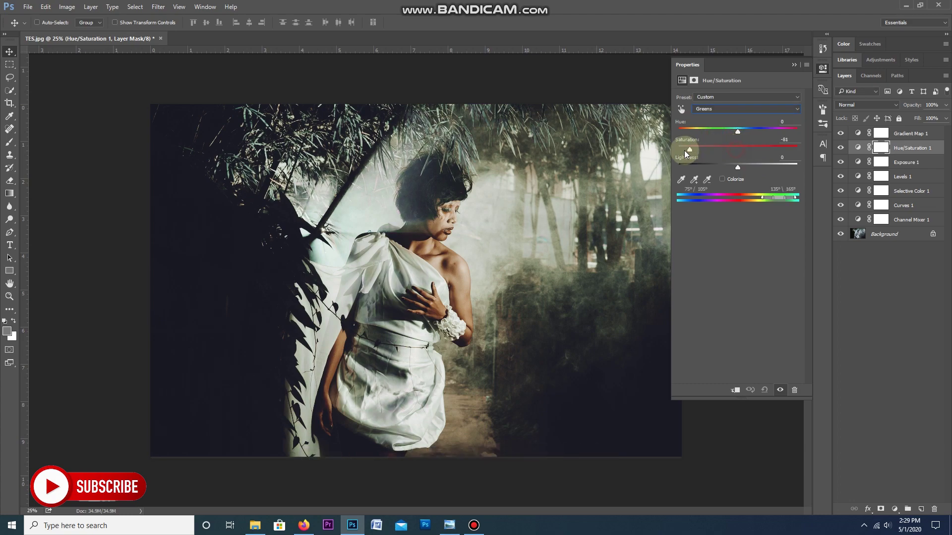
# Step: Set the Cyans saturation to -100 in the Hue/Saturation layer and compare the image with the layer hidden and shown
pyautogui.click(718, 107)
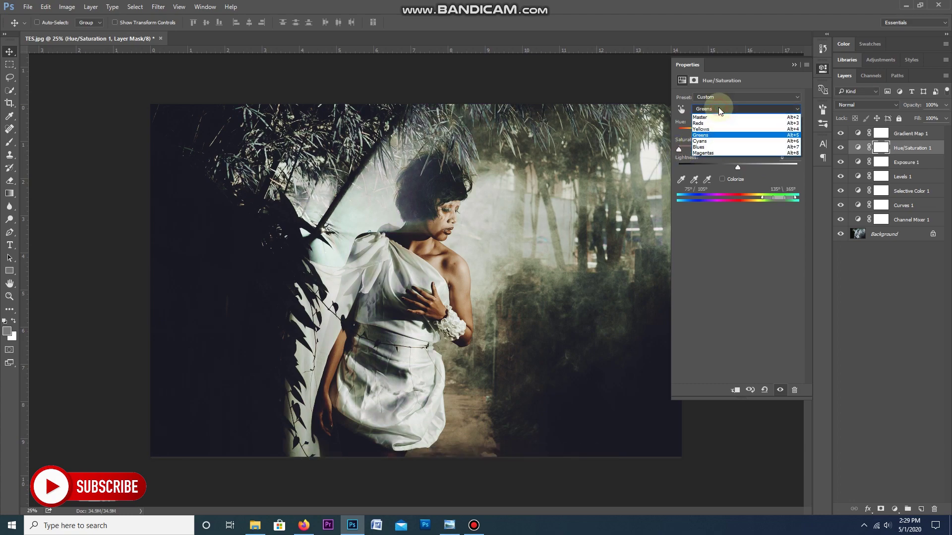
pyautogui.click(712, 141)
pyautogui.moveTo(736, 150); pyautogui.dragTo(678, 151)
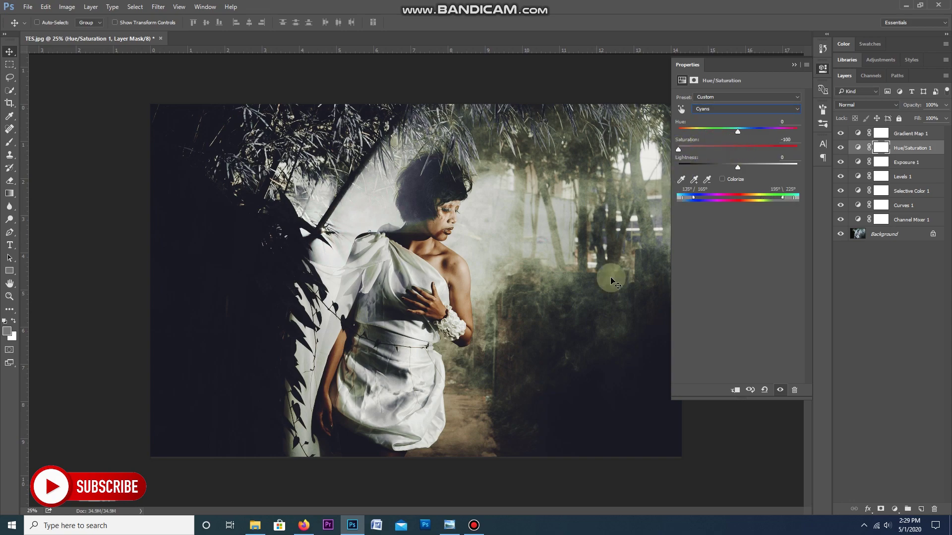
pyautogui.click(840, 148)
pyautogui.click(841, 147)
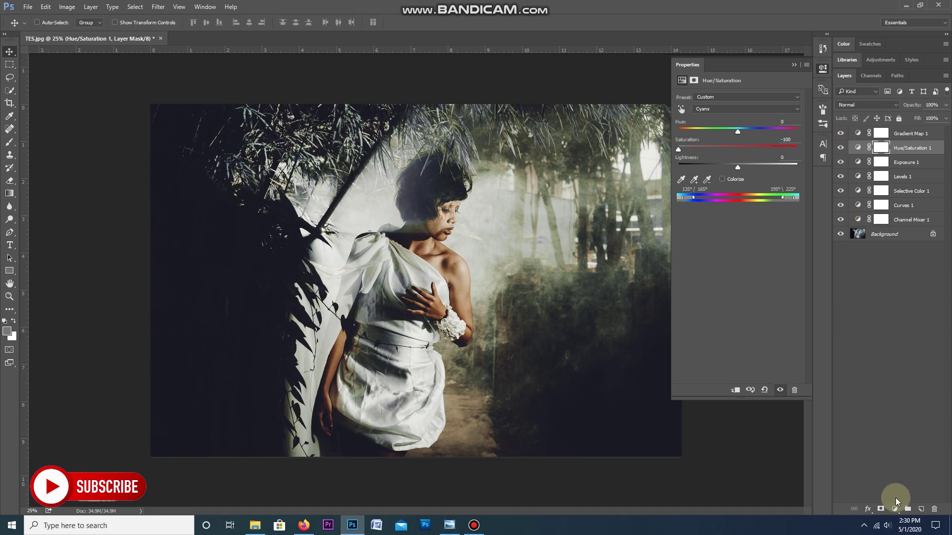
# Step: Add a Curves adjustment layer above Hue/Saturation 1 and lower the RGB curve's white point to output 221
pyautogui.click(895, 509)
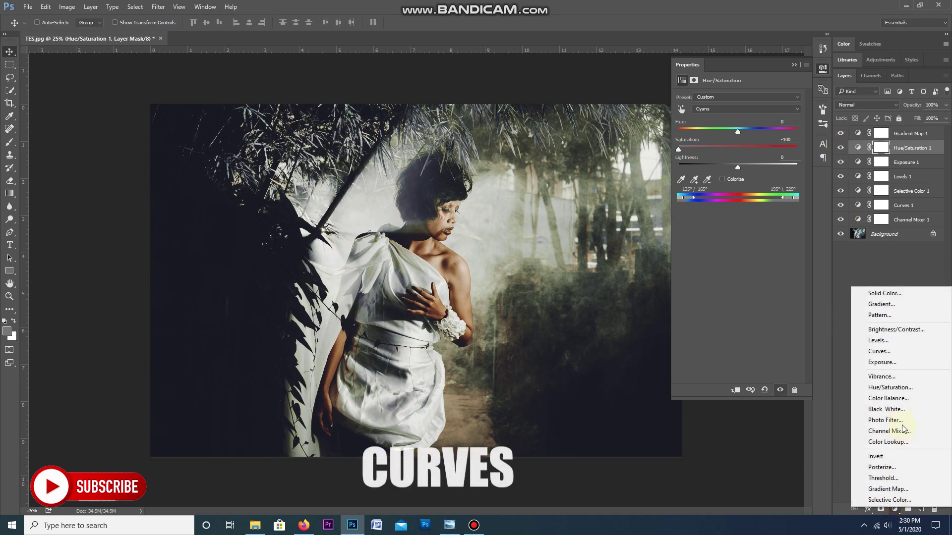
pyautogui.click(897, 353)
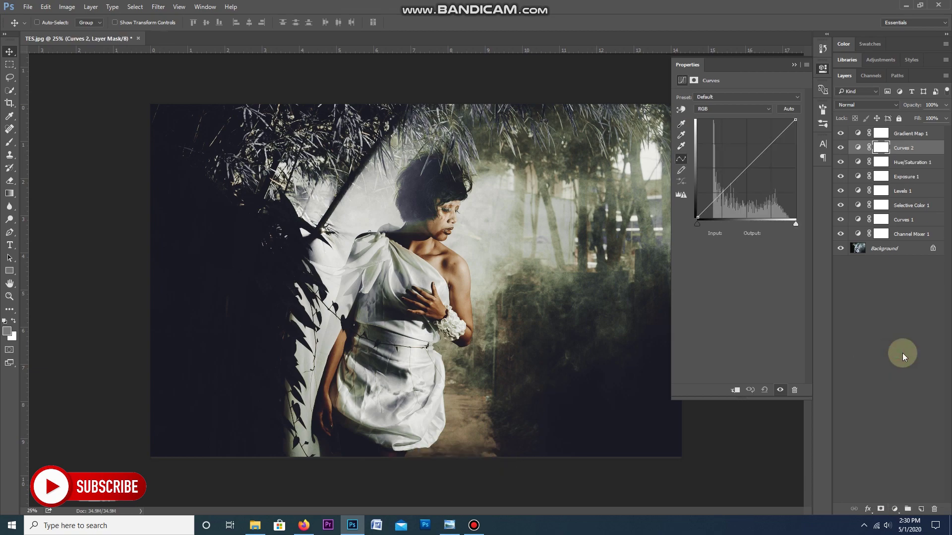
pyautogui.moveTo(796, 119); pyautogui.dragTo(808, 131)
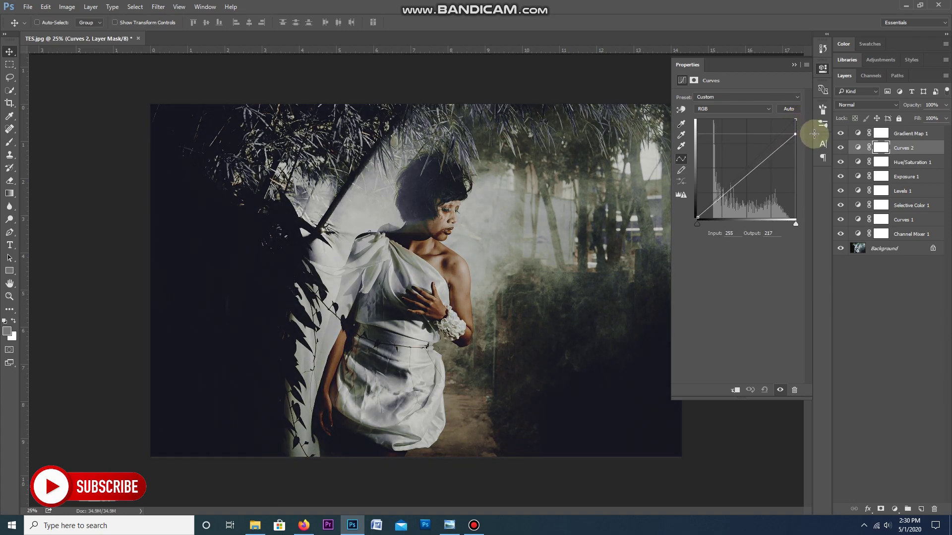
pyautogui.moveTo(815, 132); pyautogui.dragTo(818, 133)
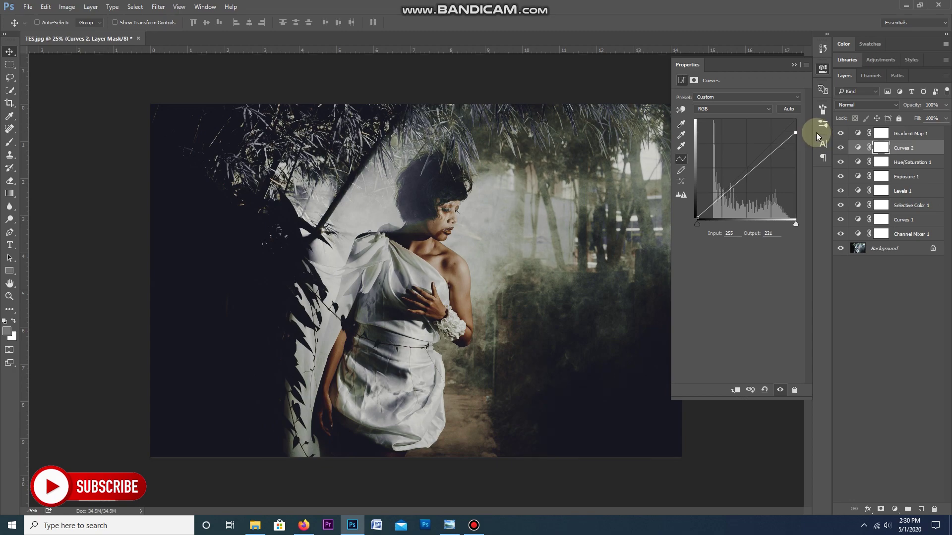
pyautogui.scroll(-1, 414, 236)
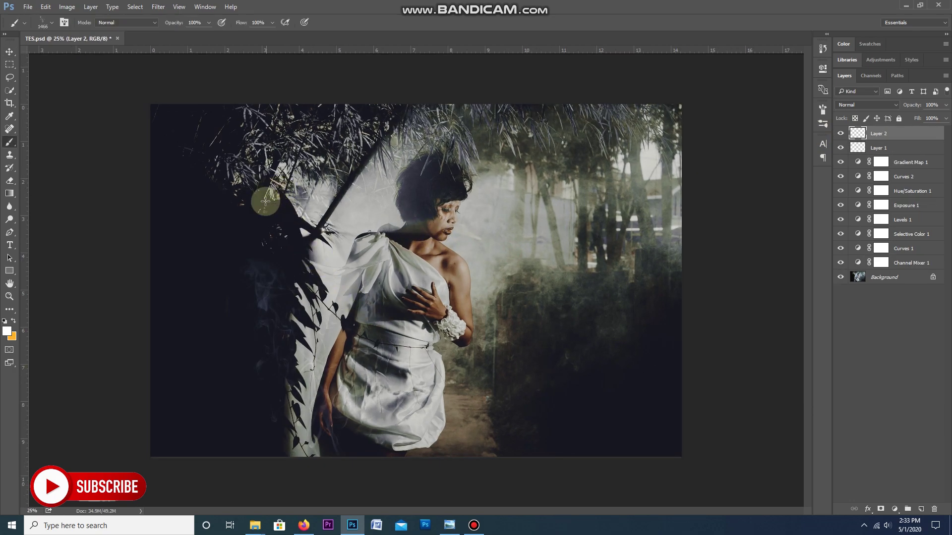
# Step: Stamp white smoke over the foliage beside the woman's shoulder on Layer 2, then enlarge and reposition it
pyautogui.click(267, 204)
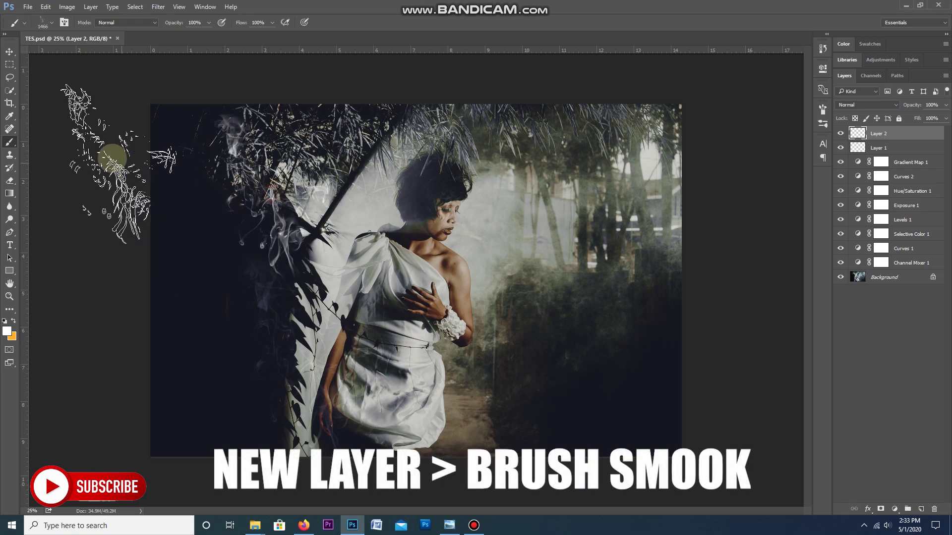
pyautogui.hotkey('ctrl', 't')
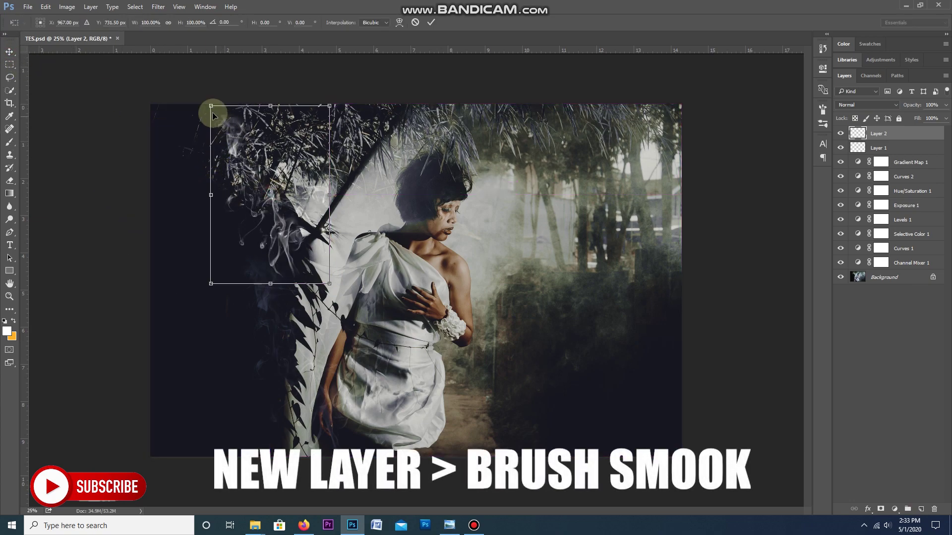
pyautogui.moveTo(212, 104); pyautogui.dragTo(120, 76)
pyautogui.press('Return')
pyautogui.press('v')
pyautogui.moveTo(269, 238); pyautogui.dragTo(317, 254)
# Step: Lower the smoke layer's opacity to 40% and place two copies of it over the dark ground beside the woman's skirt
pyautogui.click(945, 104)
pyautogui.moveTo(943, 116); pyautogui.dragTo(917, 119)
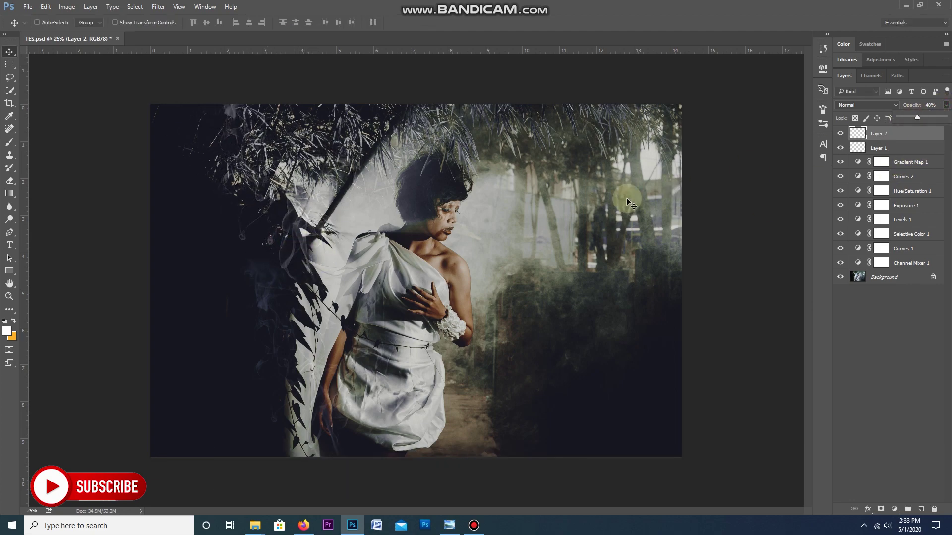
pyautogui.moveTo(286, 196); pyautogui.dragTo(544, 416)
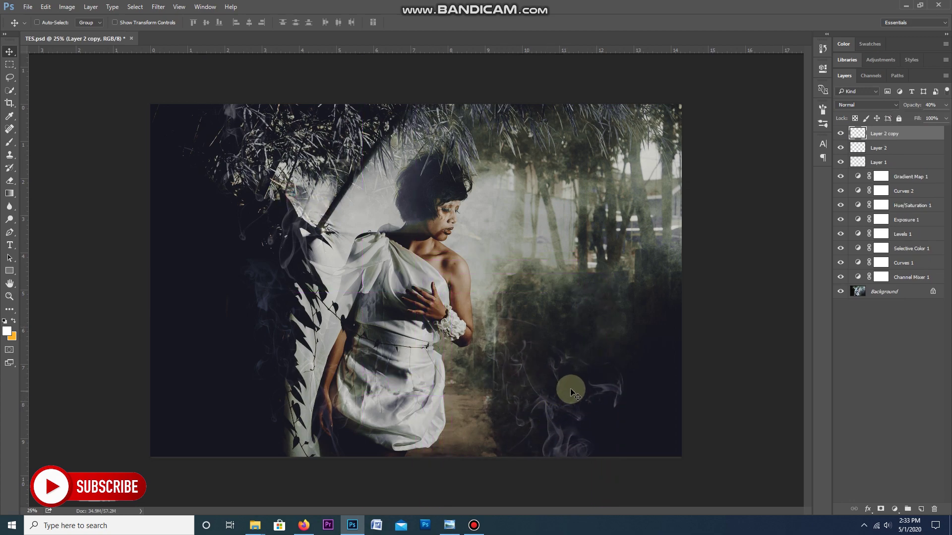
pyautogui.moveTo(577, 382); pyautogui.dragTo(463, 434)
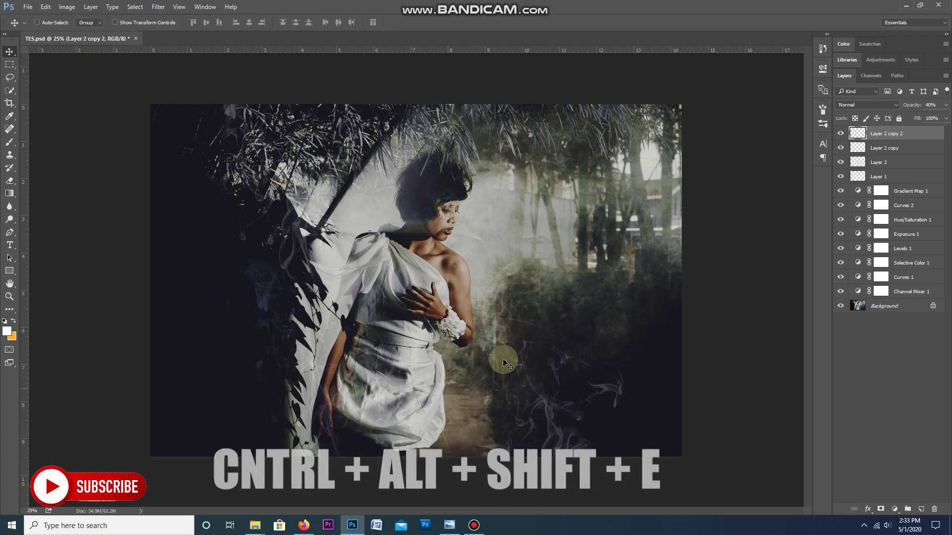
# Step: Stamp all visible layers into a new merged layer at the top of the stack and duplicate it
pyautogui.scroll(-1, 525, 302)
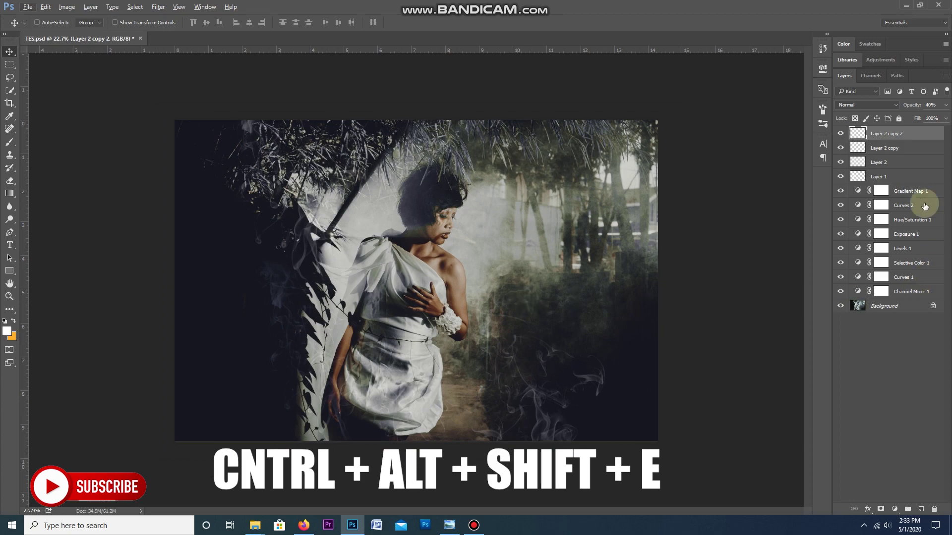
pyautogui.press('ctrl')
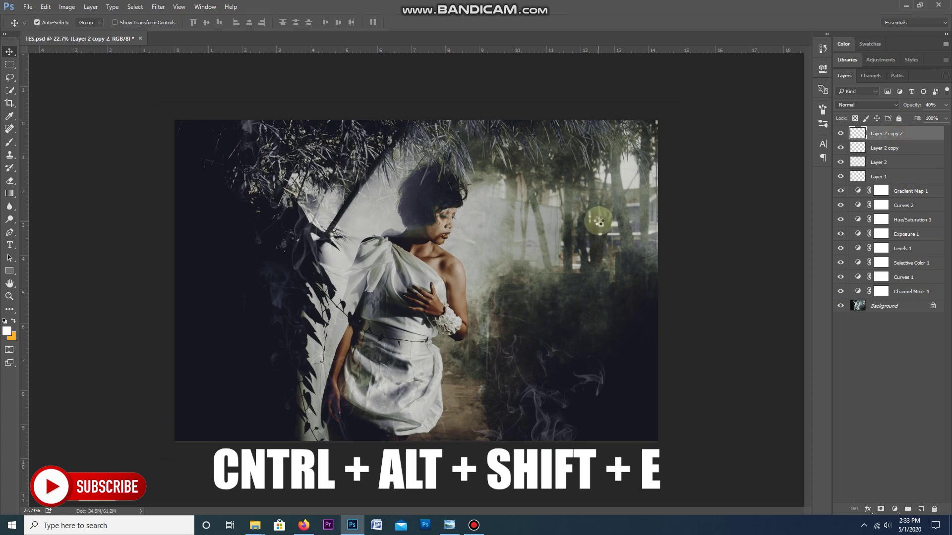
pyautogui.hotkey('ctrl', 'alt', 'shift', 'e')
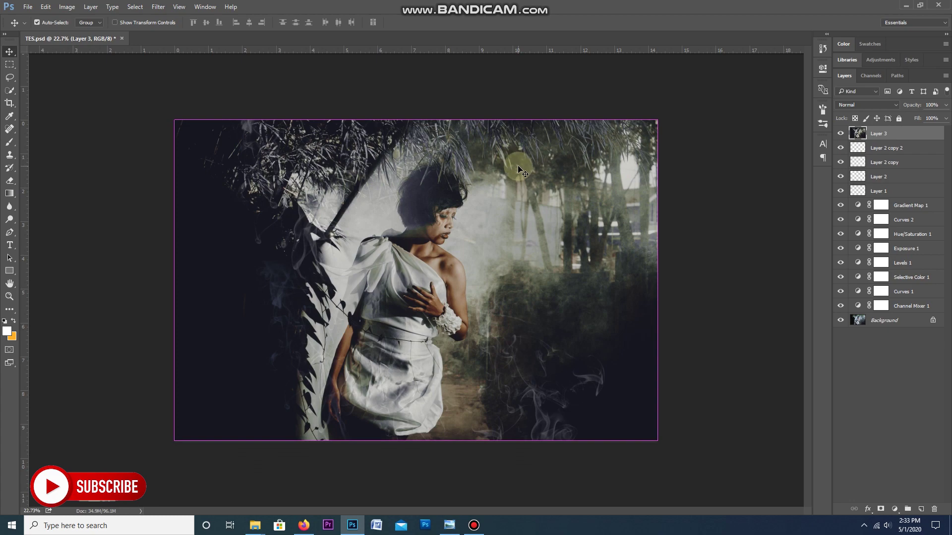
pyautogui.hotkey('ctrl', 'j')
# Step: Apply a Path Blur to the duplicated merged layer along a short horizontal path across the woman's torso
pyautogui.click(158, 7)
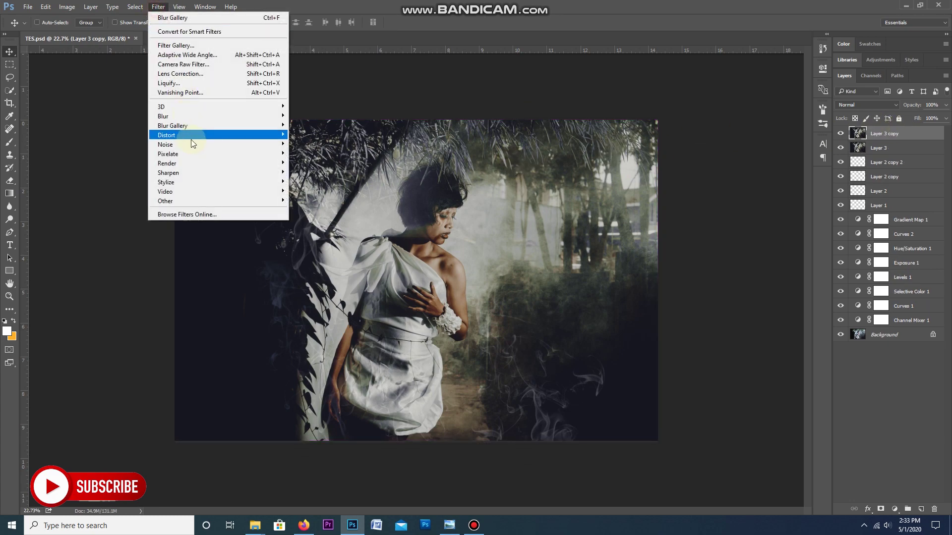
pyautogui.moveTo(288, 127)
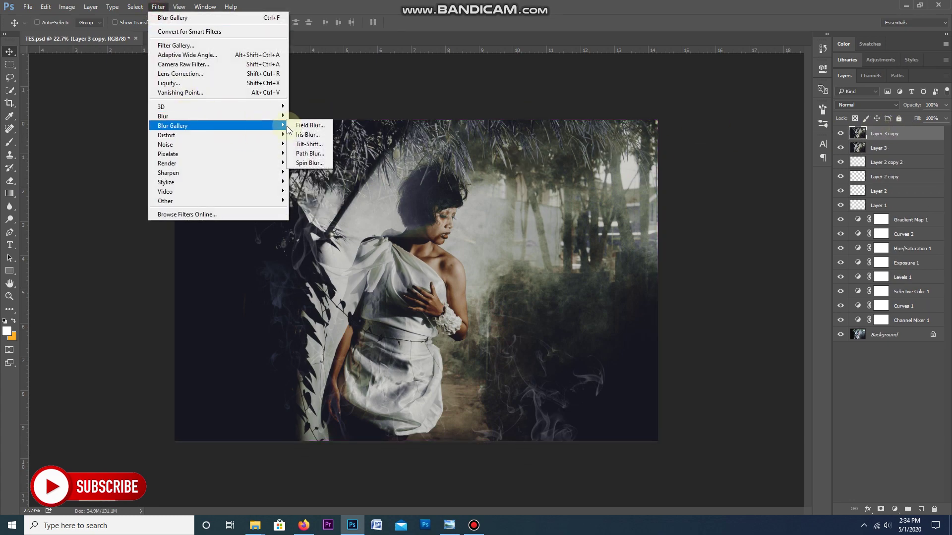
pyautogui.click(305, 153)
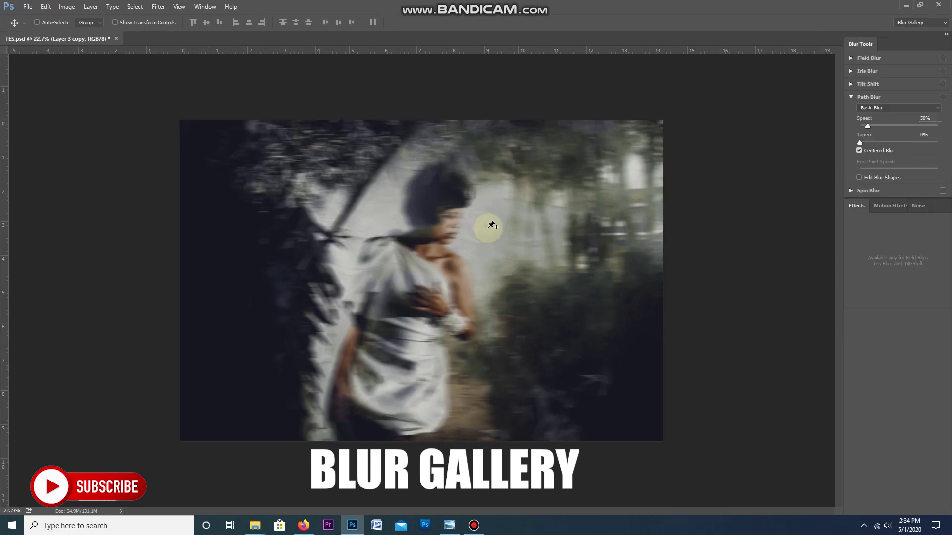
pyautogui.moveTo(460, 281); pyautogui.dragTo(514, 279)
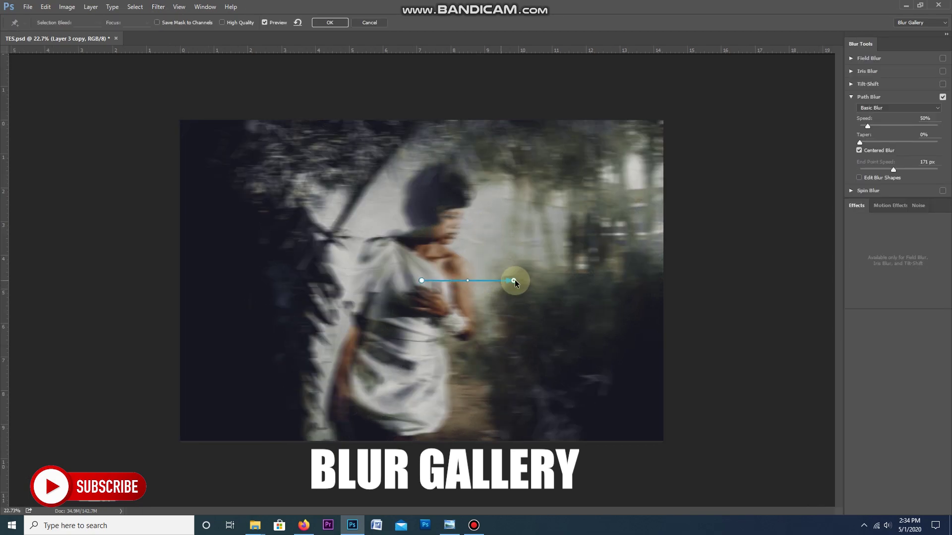
pyautogui.press('Escape')
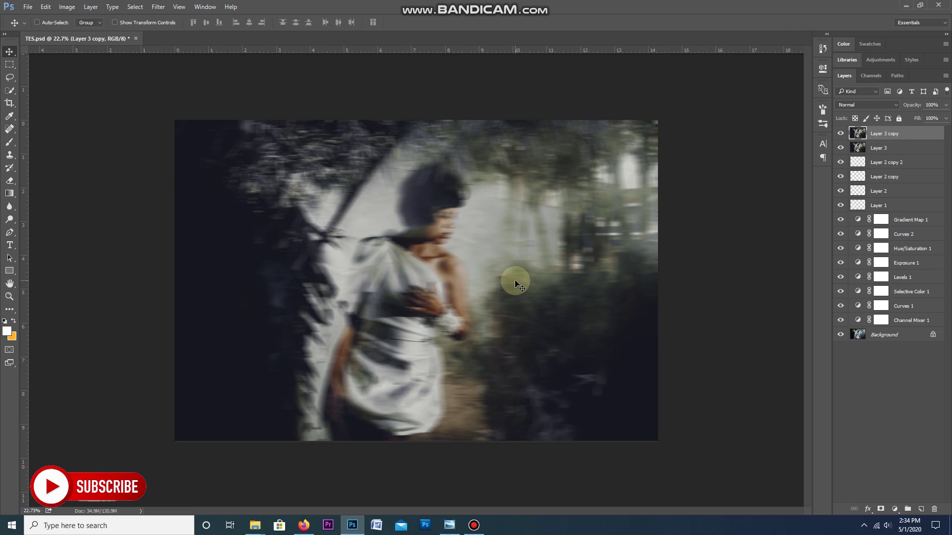
# Step: Flip the blurred layer vertically and move it down over the lower part of the photo as a water reflection
pyautogui.hotkey('ctrl', 't')
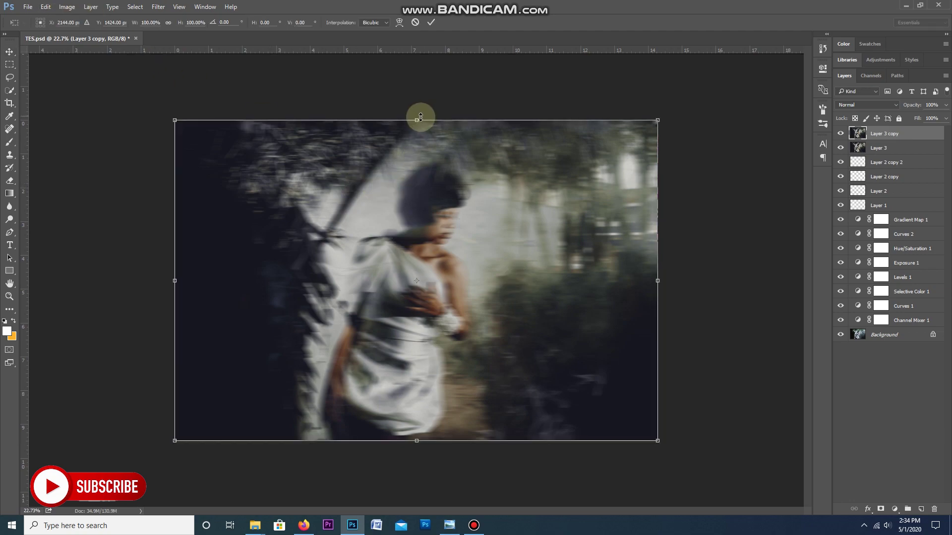
pyautogui.moveTo(421, 117); pyautogui.dragTo(420, 440)
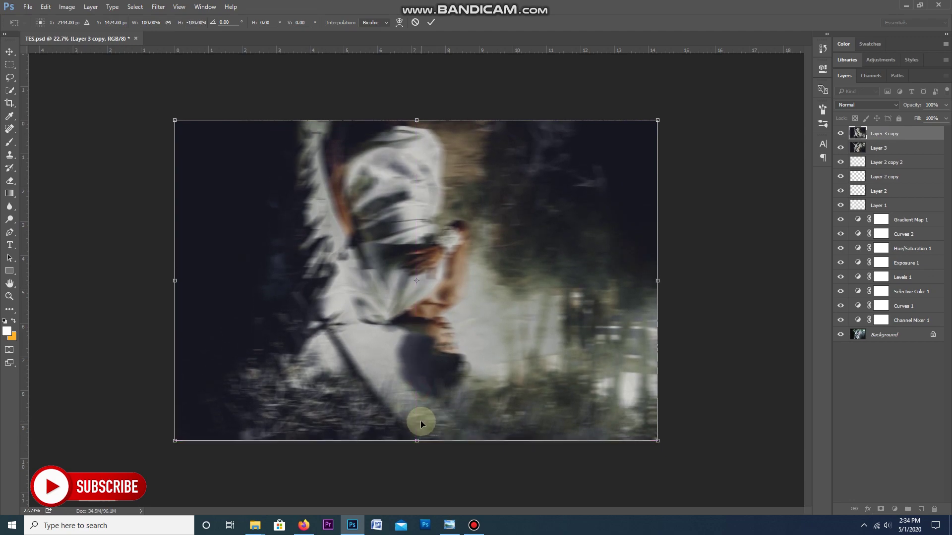
pyautogui.press('Return')
pyautogui.moveTo(441, 280); pyautogui.dragTo(441, 409)
# Step: Erase the upper part of the flipped layer with a large soft eraser to blend the reflection in below the woman's waist
pyautogui.press('e')
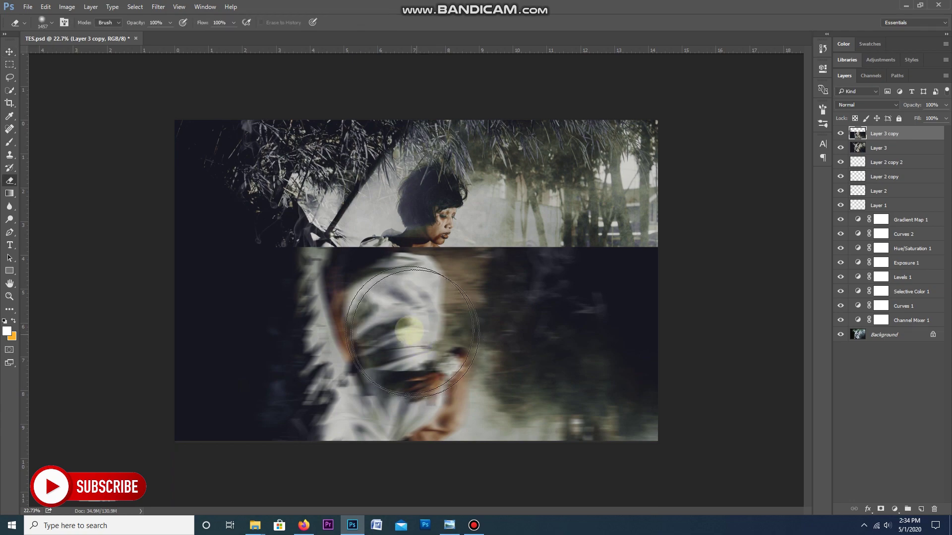
pyautogui.moveTo(411, 331)
pyautogui.mouseDown()
pyautogui.moveTo(371, 313)
pyautogui.moveTo(393, 292)
pyautogui.moveTo(265, 258)
pyautogui.moveTo(428, 241)
pyautogui.moveTo(472, 252)
pyautogui.moveTo(492, 289)
pyautogui.moveTo(620, 238)
pyautogui.moveTo(544, 286)
pyautogui.moveTo(640, 257)
pyautogui.moveTo(499, 266)
pyautogui.moveTo(350, 298)
pyautogui.moveTo(269, 274)
pyautogui.moveTo(304, 273)
pyautogui.moveTo(228, 235)
pyautogui.moveTo(407, 289)
pyautogui.moveTo(410, 303)
pyautogui.moveTo(334, 270)
pyautogui.mouseUp()
pyautogui.click(10, 51)
pyautogui.hotkey('ctrl', '+')
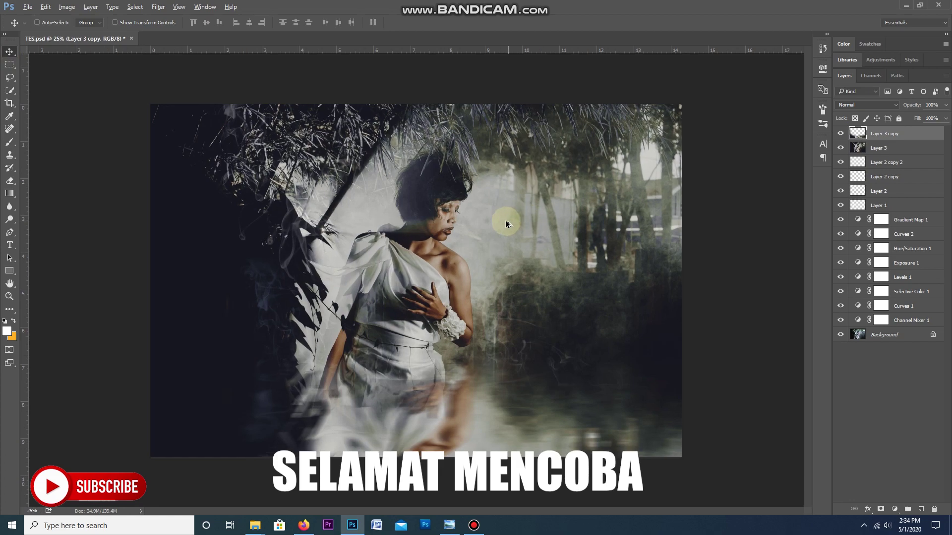
# Step: Save a copy of the image as a JPEG named OKE TES in New folder (2), accepting the JPEG options
pyautogui.press('ctrl')
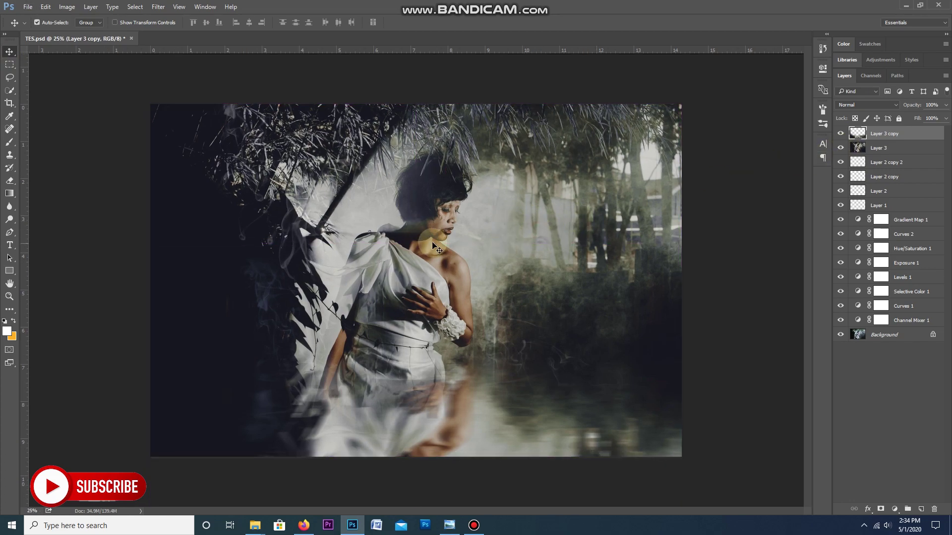
pyautogui.hotkey('ctrl', 'shift', 's')
pyautogui.click(120, 347)
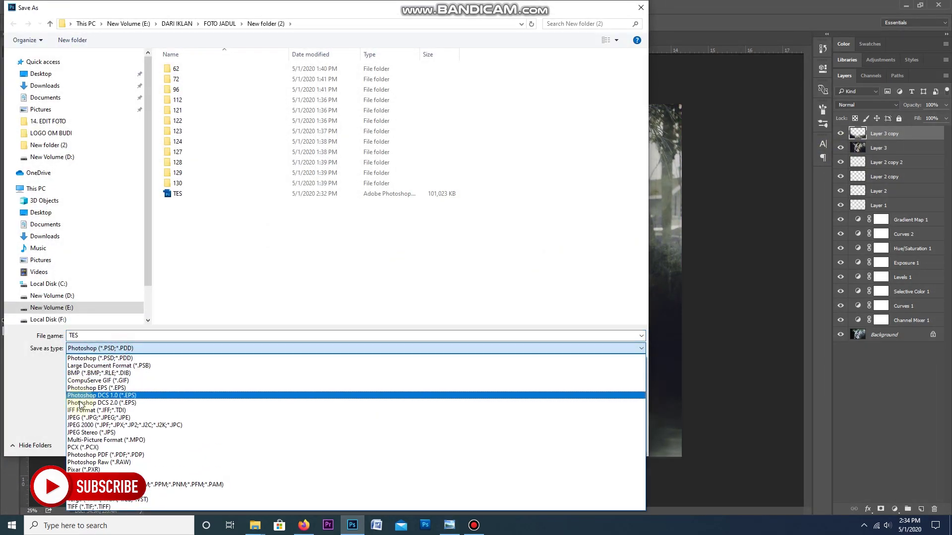
pyautogui.click(149, 421)
pyautogui.click(149, 337)
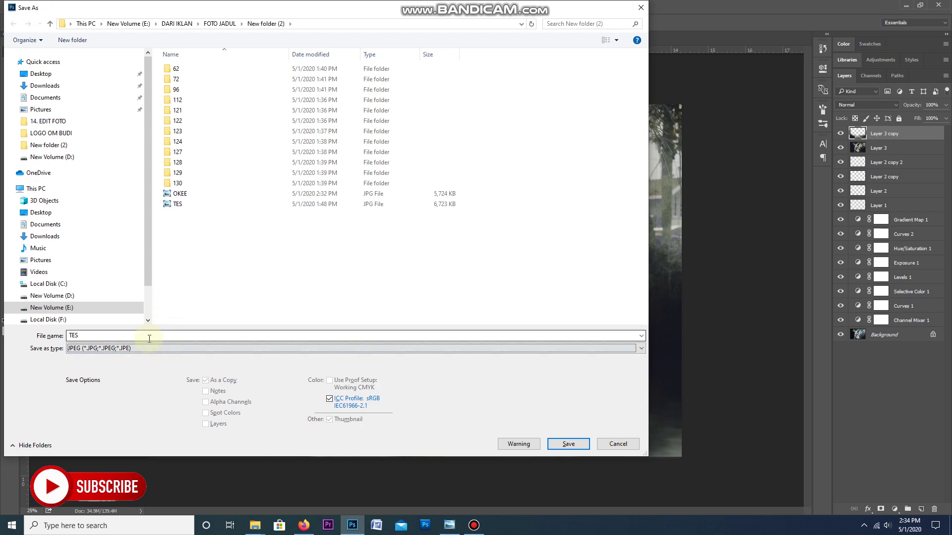
pyautogui.write('OKE ')
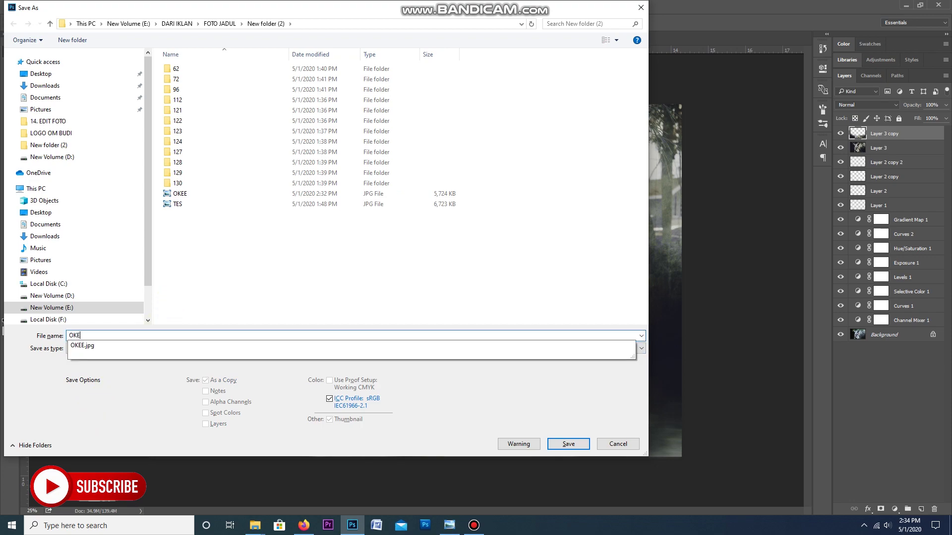
pyautogui.write('TE')
pyautogui.press('Return')
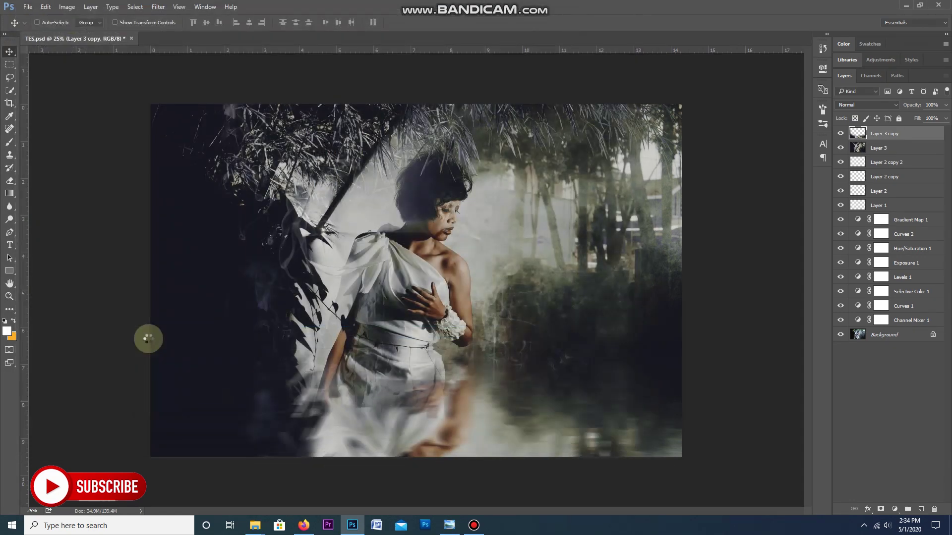
pyautogui.press('Return')
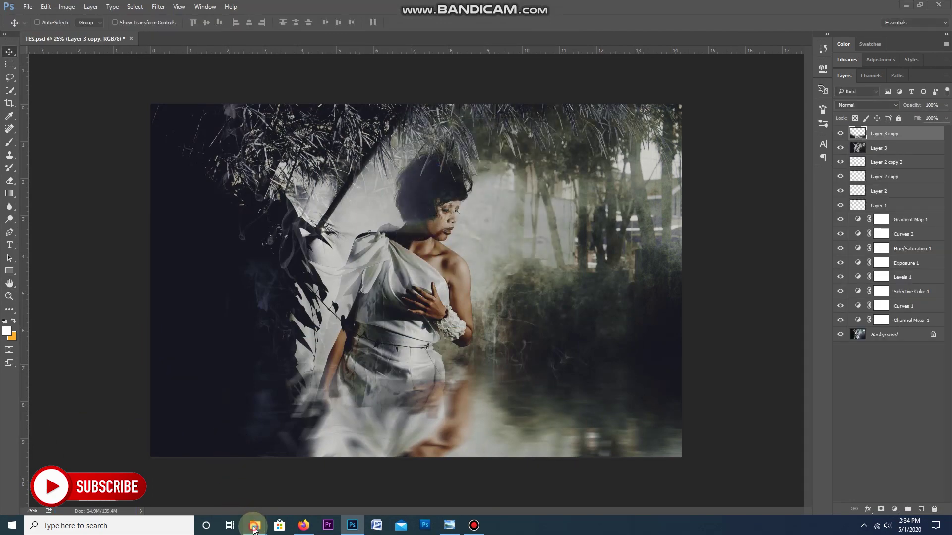
# Step: Switch to File Explorer, open the original TES.jpg from New folder (2) and browse to the next picture to compare the result
pyautogui.moveTo(254, 529)
pyautogui.click(234, 480)
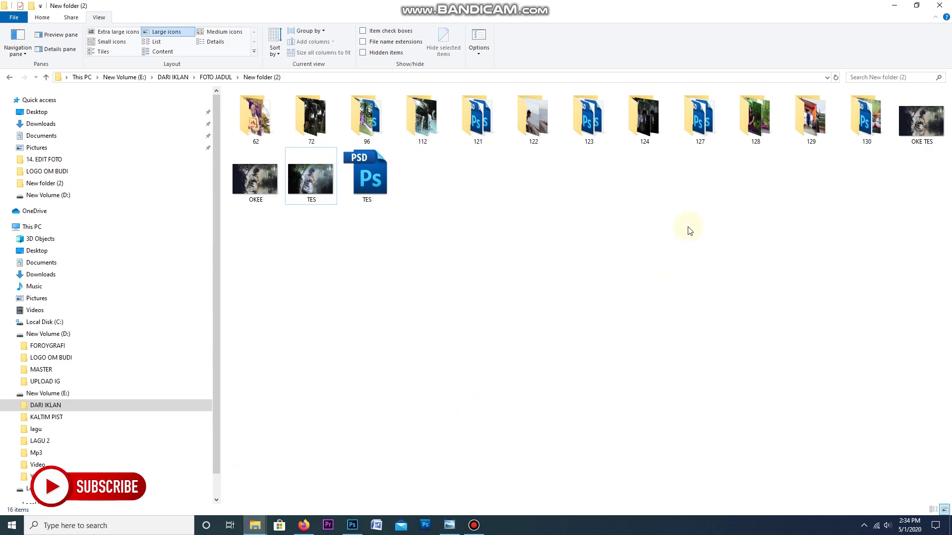
pyautogui.doubleClick(311, 180)
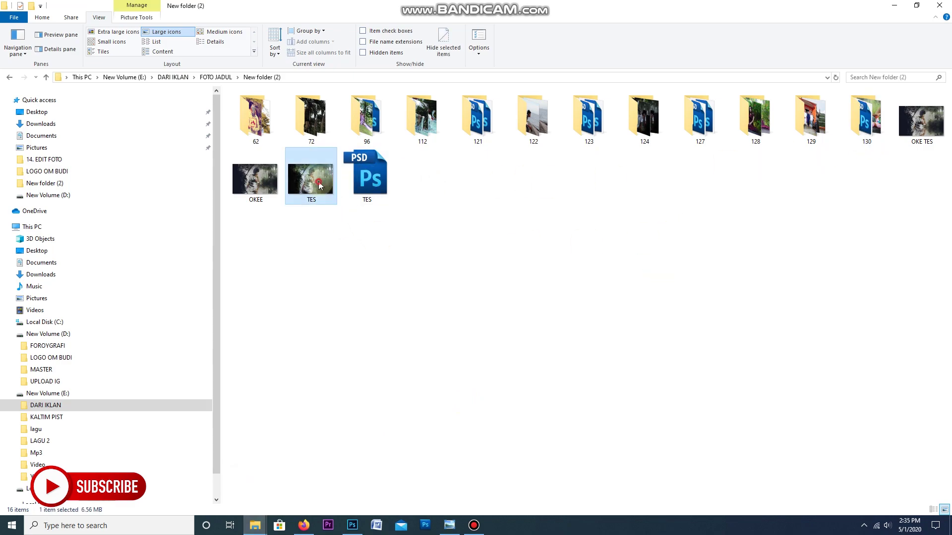
pyautogui.press('Right')
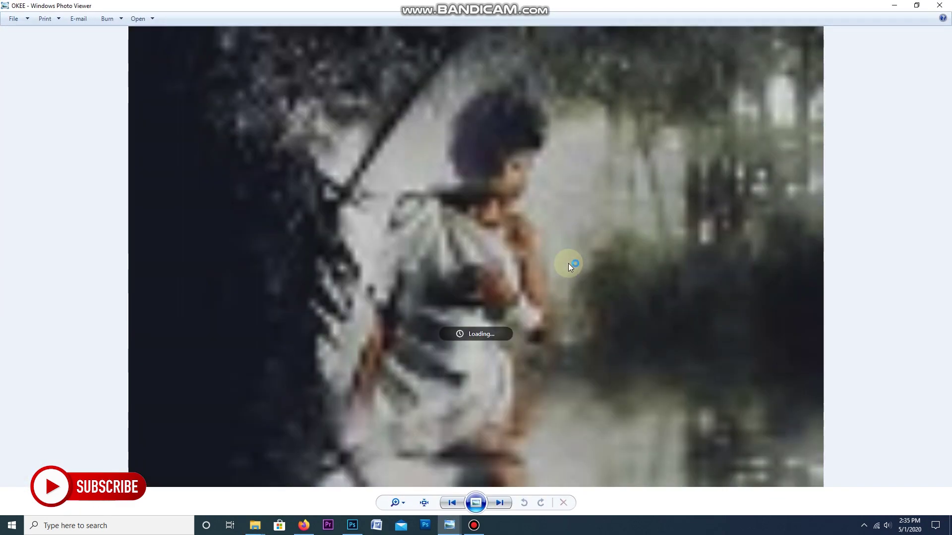